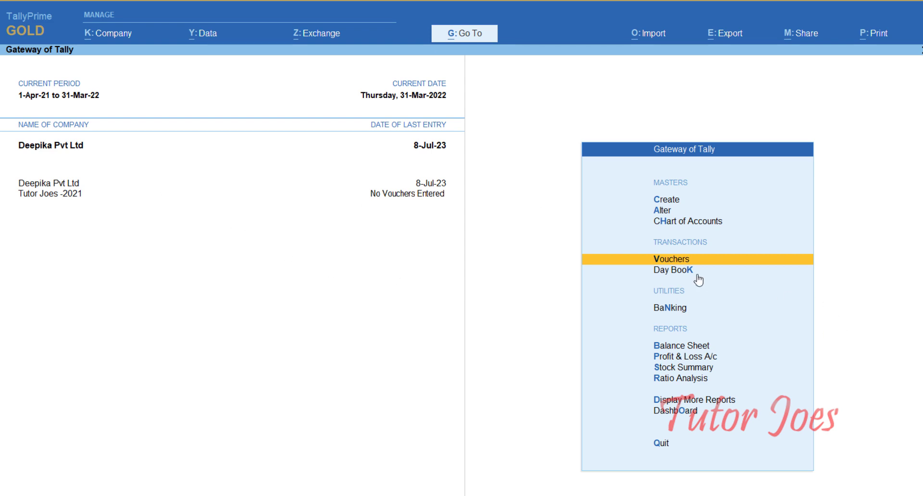
key(Return)
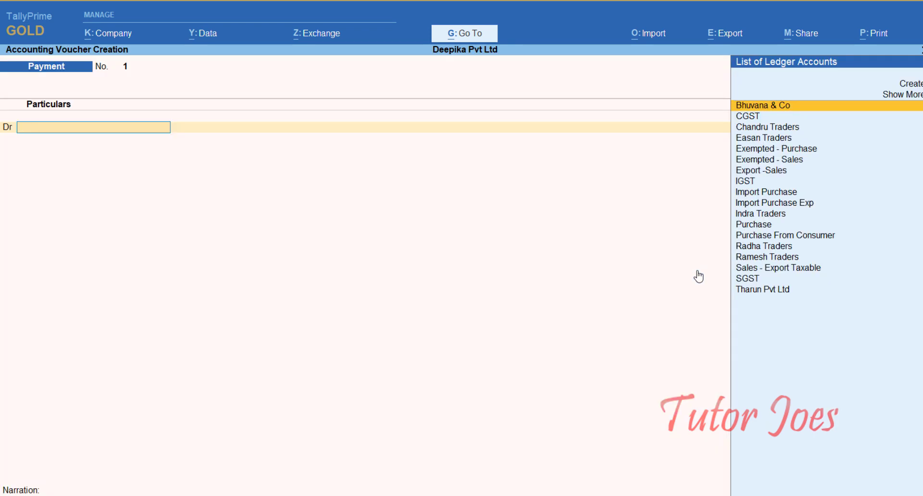
key(F8)
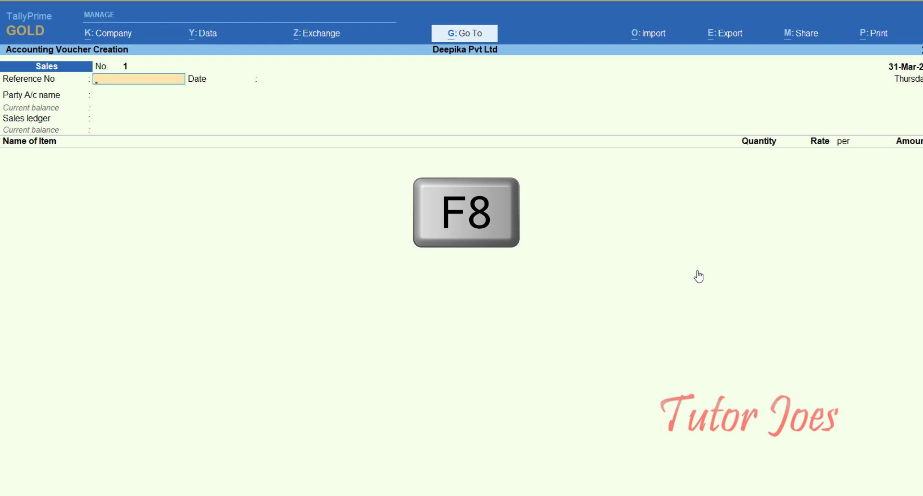
key(F2)
text(9)
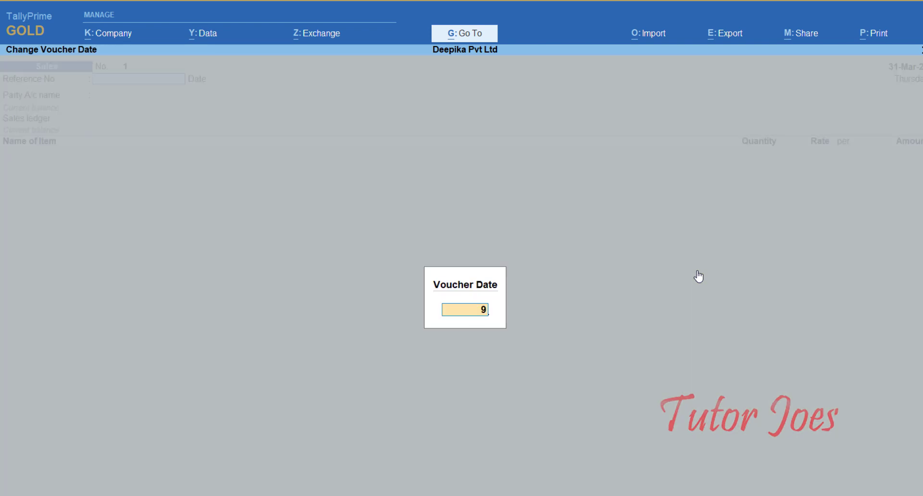
key(BackSpace)
text(8-7-2021)
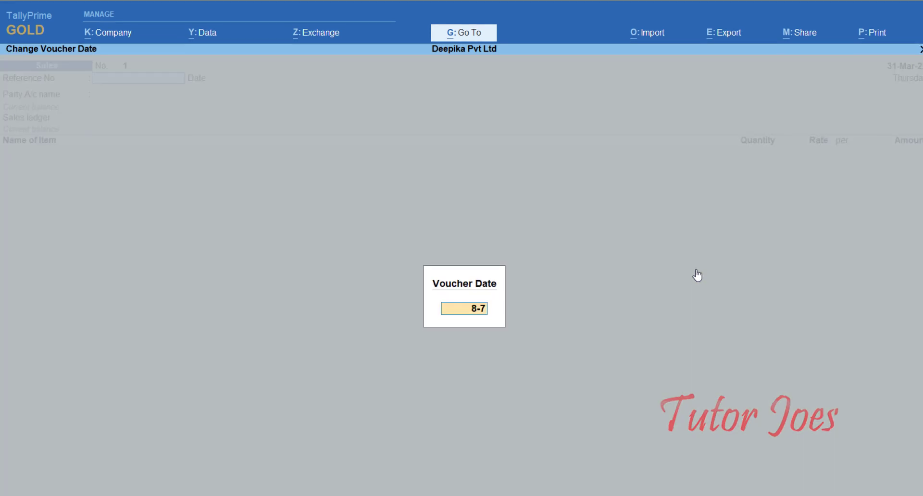
key(Return)
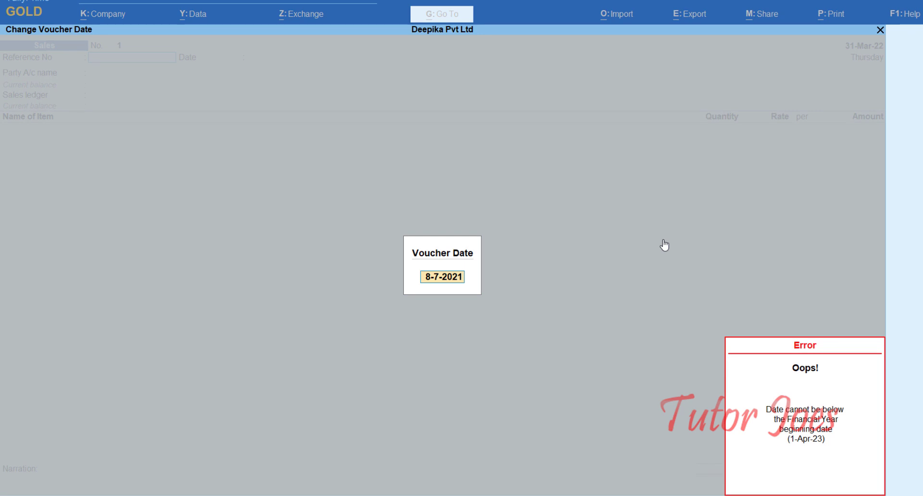
key(BackSpace)
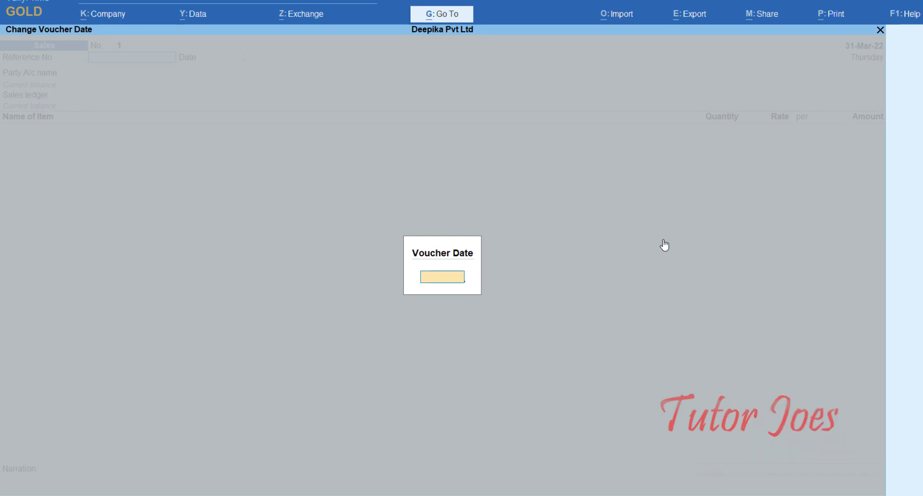
key(Escape)
key(Escape)
key(y)
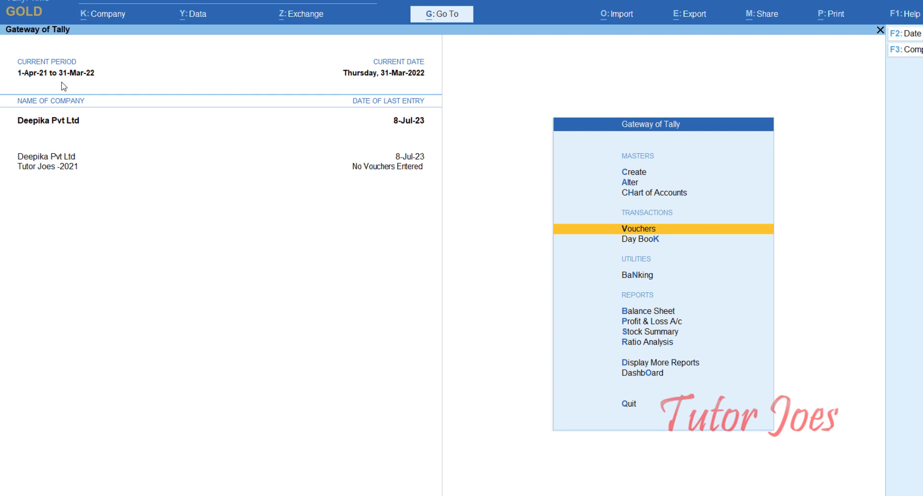
- Change the company's current period to run from 1-4-2023 to 31-3-2024
key(alt+F2)
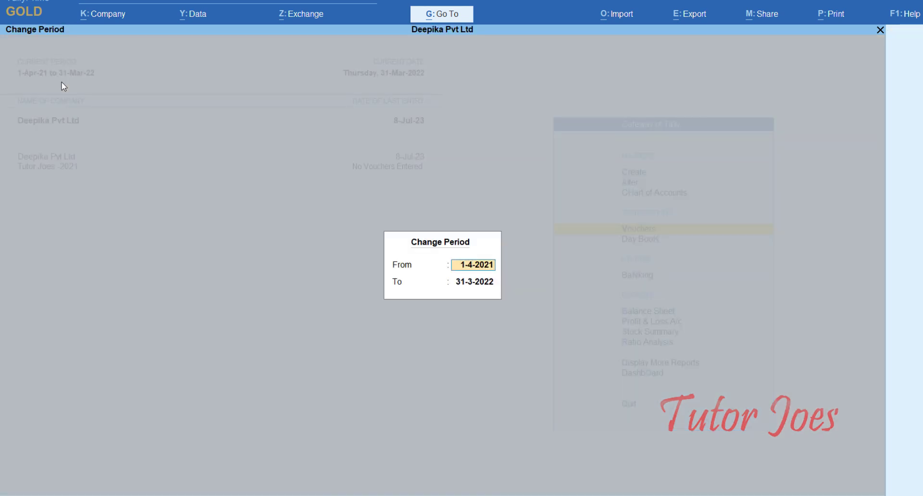
text(3)
key(BackSpace)
text(1-4-2023)
key(Return)
text(31)
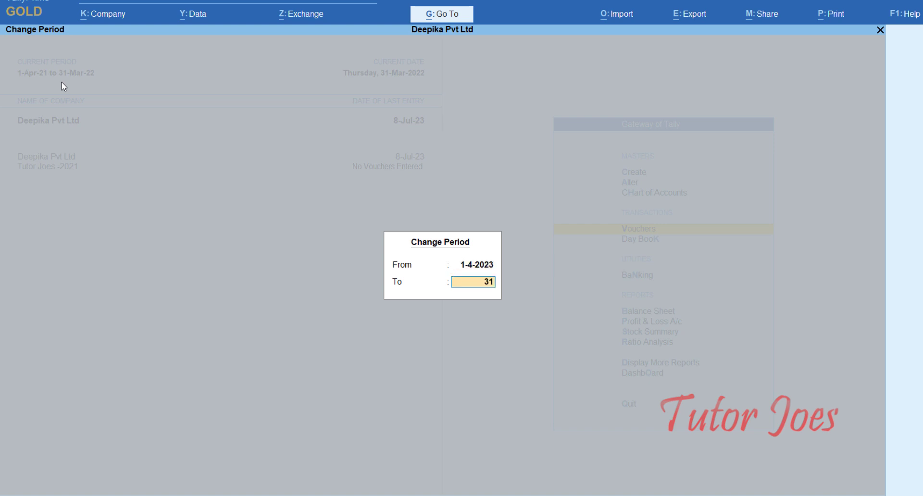
text(-3-2024)
key(Return)
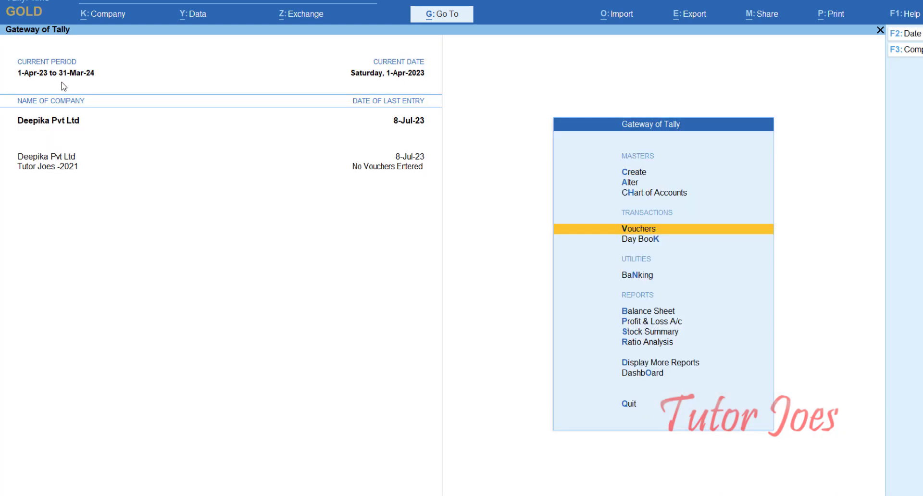
- Open a new sales voucher and set its date to 8 July 2023
key(Return)
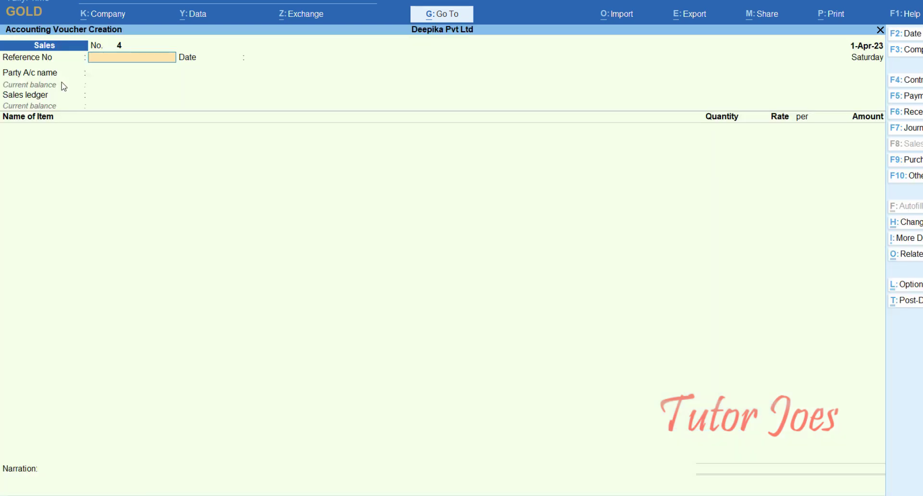
key(F2)
key(BackSpace)
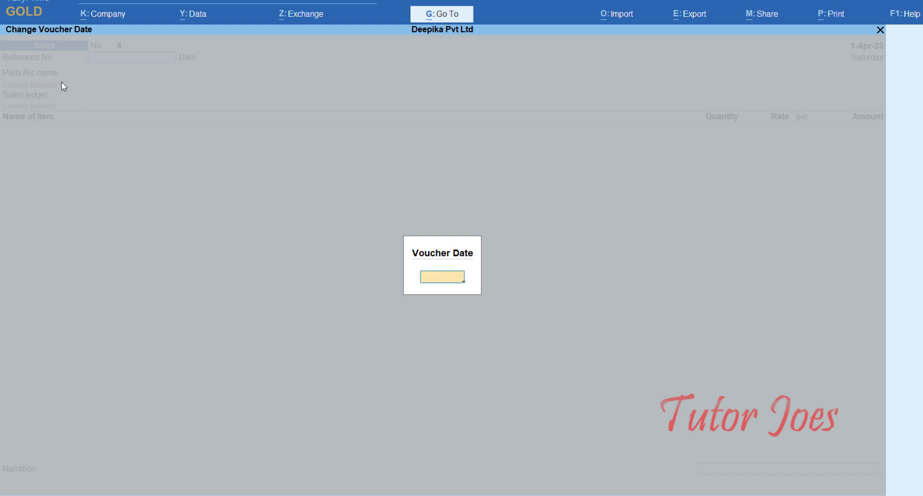
text(8-7)
key(Return)
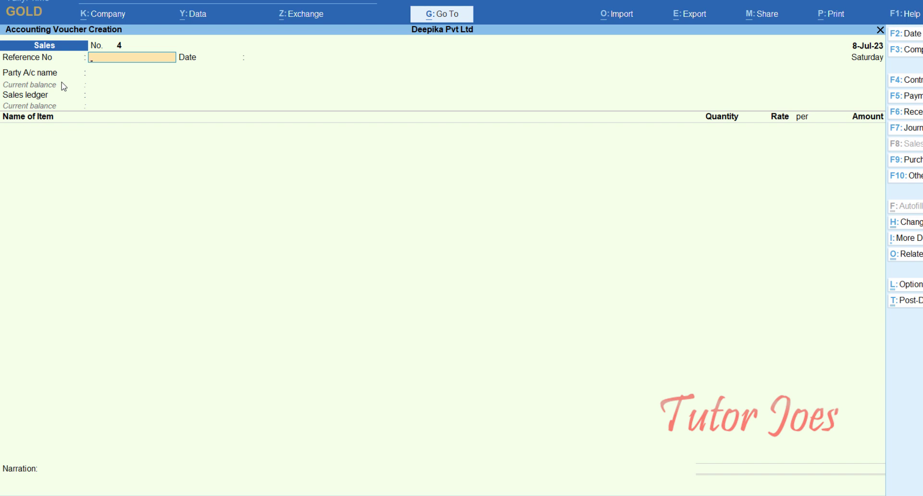
- Enter SE01 as the sales voucher's reference number and accept 8-Jul-23 as the reference date
text(SE01)
key(Return)
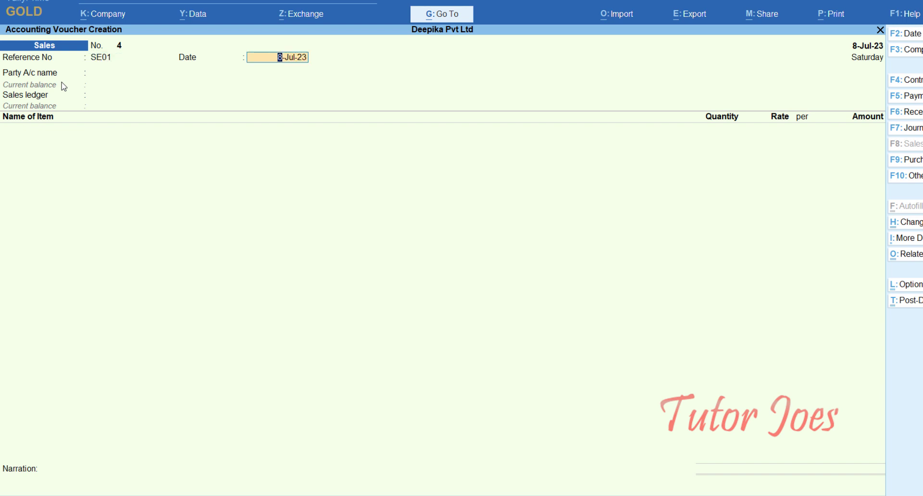
key(Return)
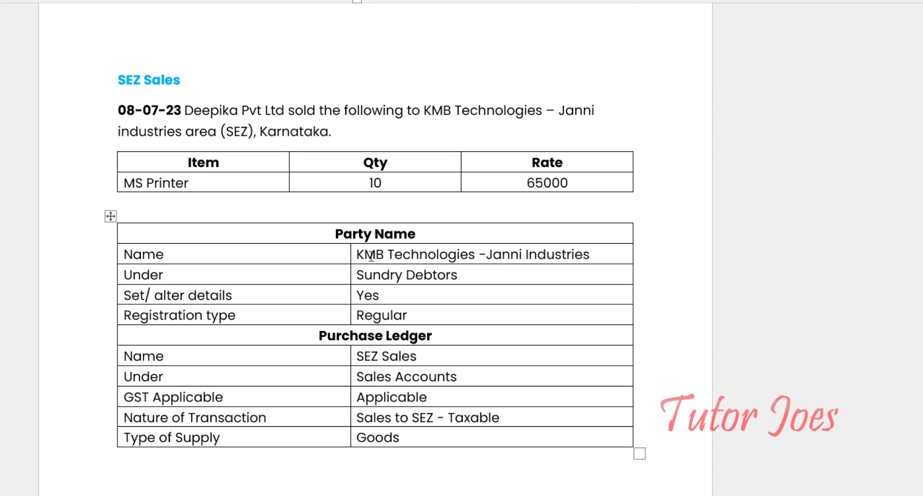
- Copy the party name from the exercise document and create a party ledger in TallyPrime named KMB Technologies -Janni Industries, without an alias
click(355, 256)
key(ctrl+c)
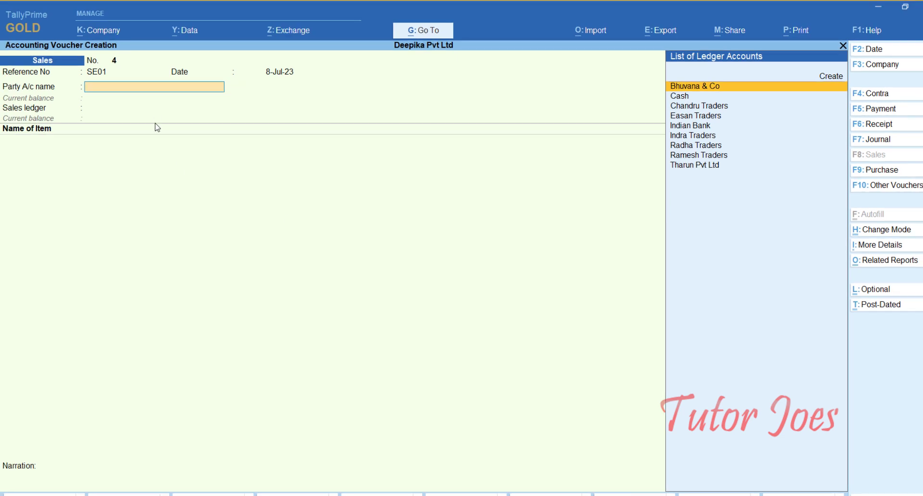
key(alt)
key(alt+c)
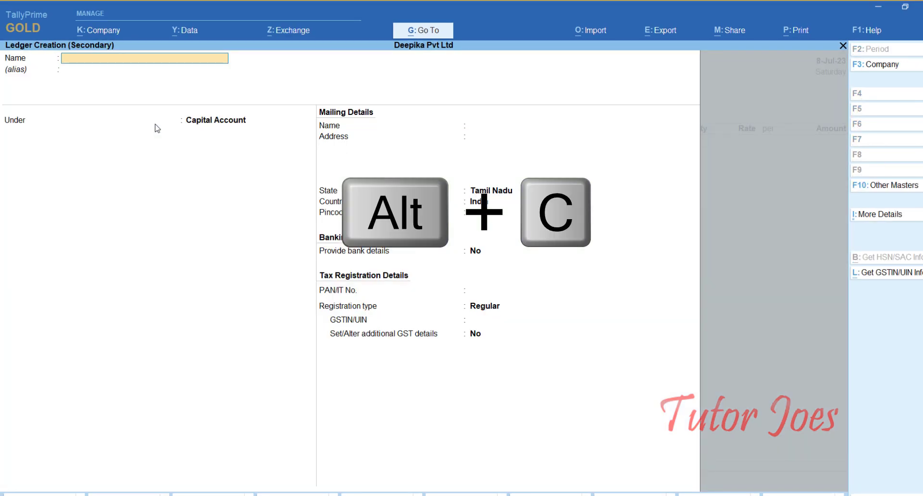
key(ctrl+v)
key(Return)
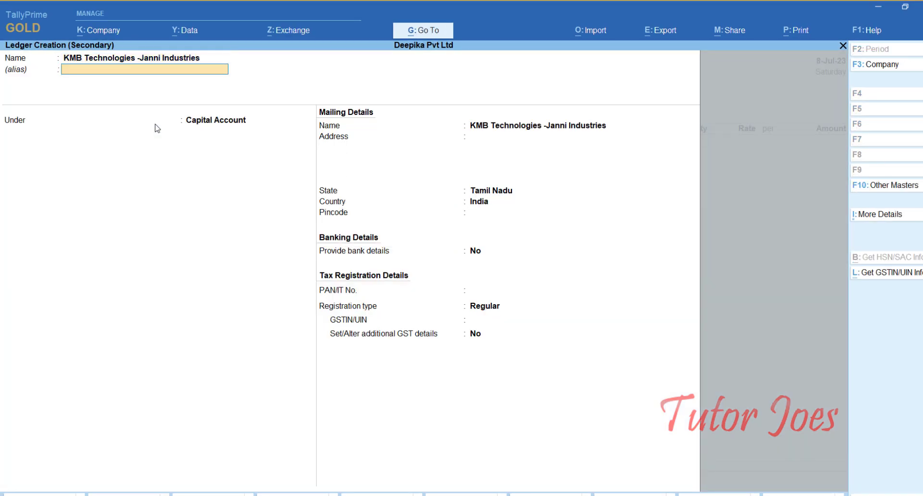
key(Return)
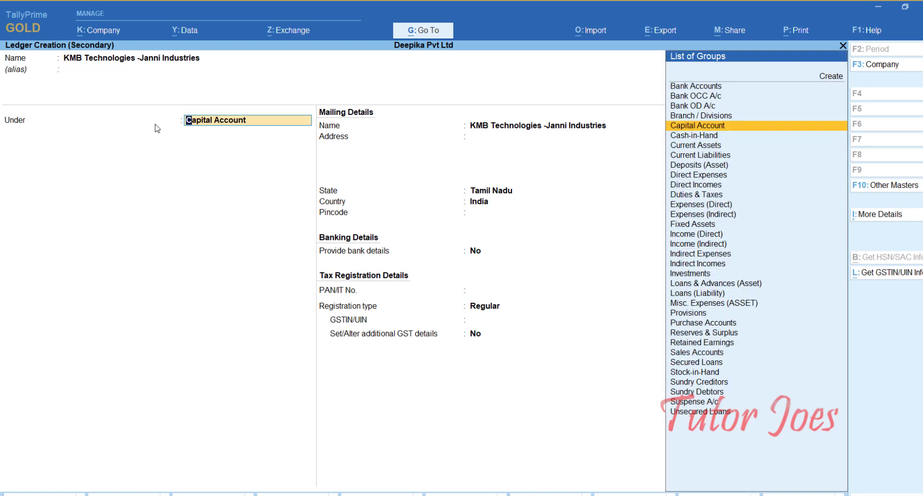
- Place the new party ledger under Sundry Debtors, maintaining balances bill-by-bill
text(Su)
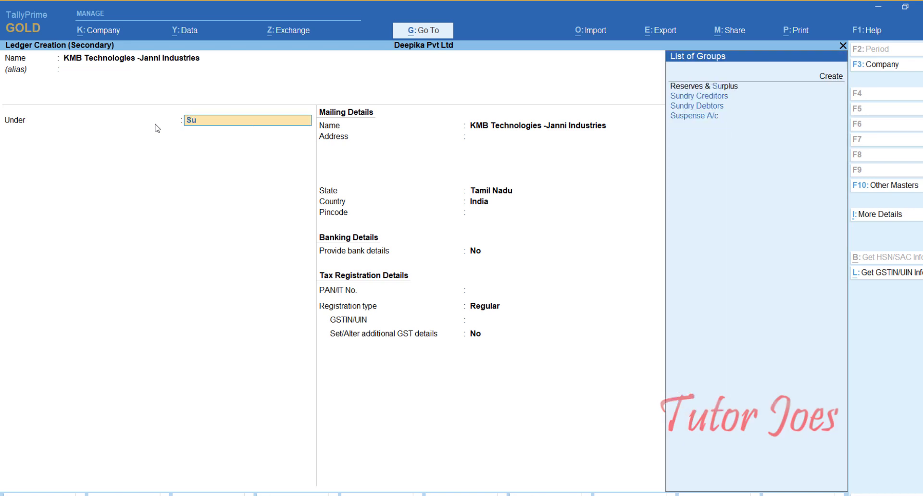
key(Down)
key(Down)
key(Down)
key(Up)
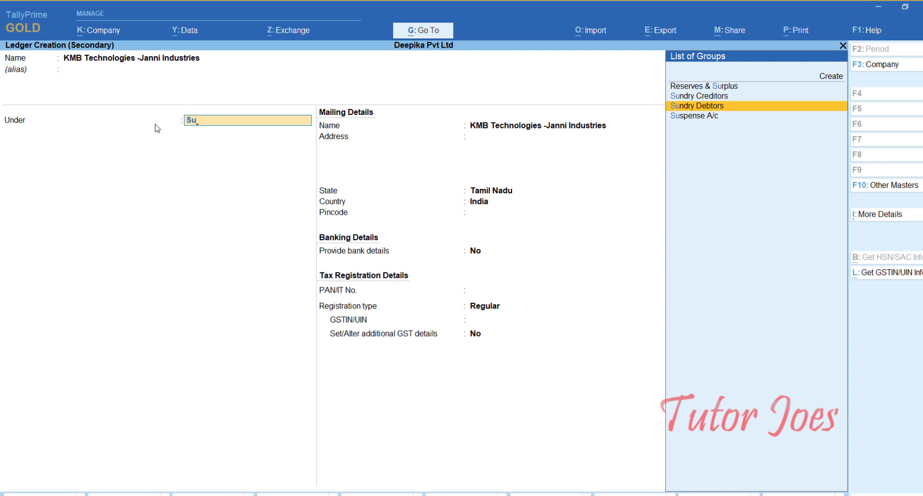
key(Return)
key(Return)
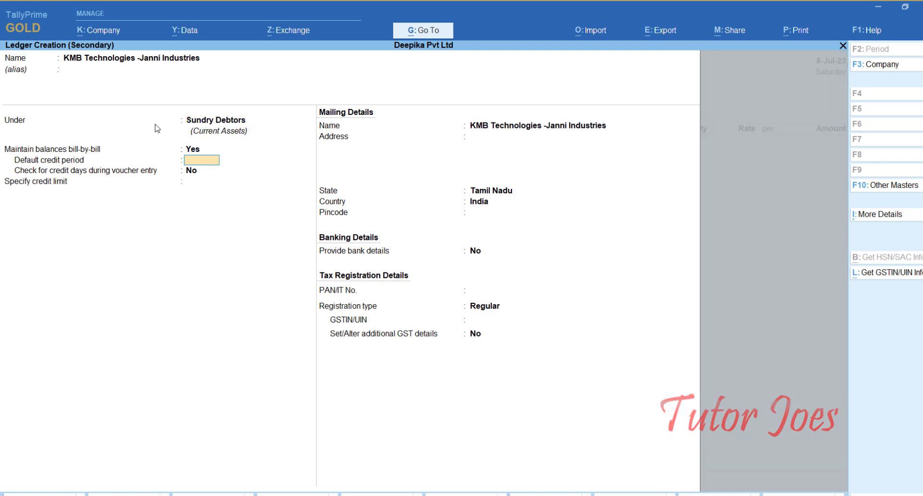
- Leave the party's credit settings and address blank, and set the mailing state to Karnataka
key(Return)
key(Return)
key(Return)
key(Return)
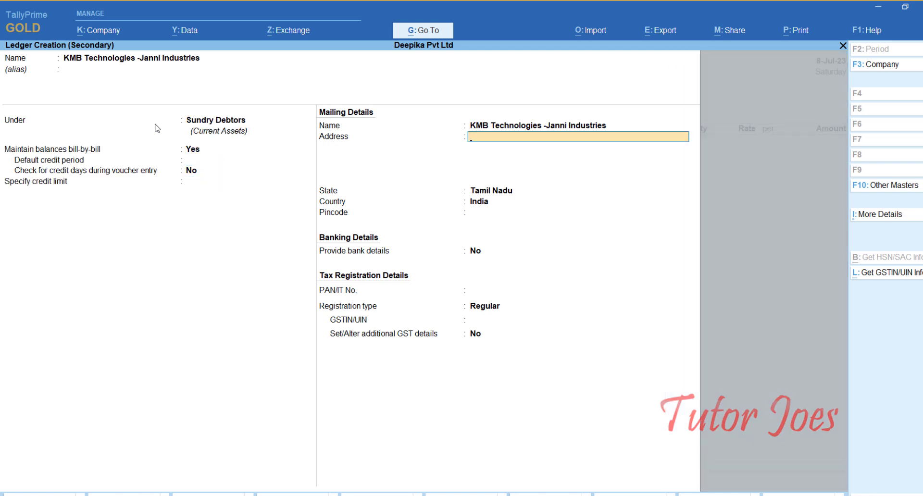
key(Return)
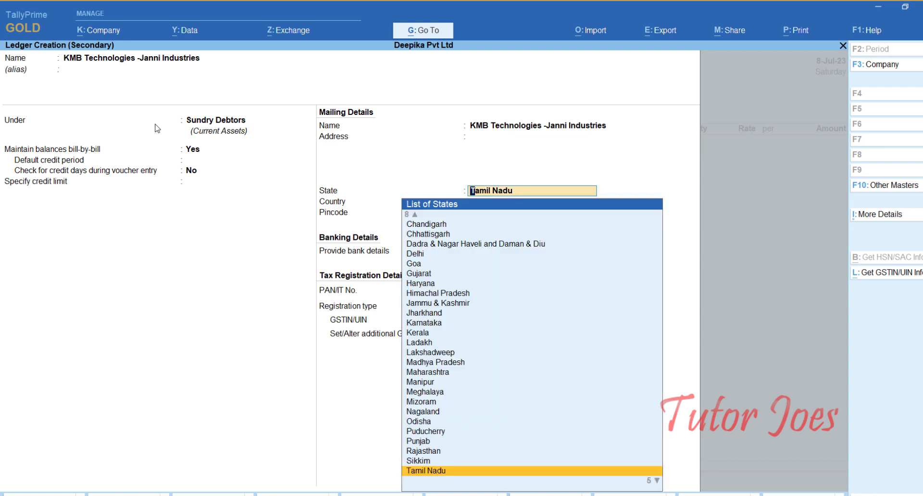
text(Ka)
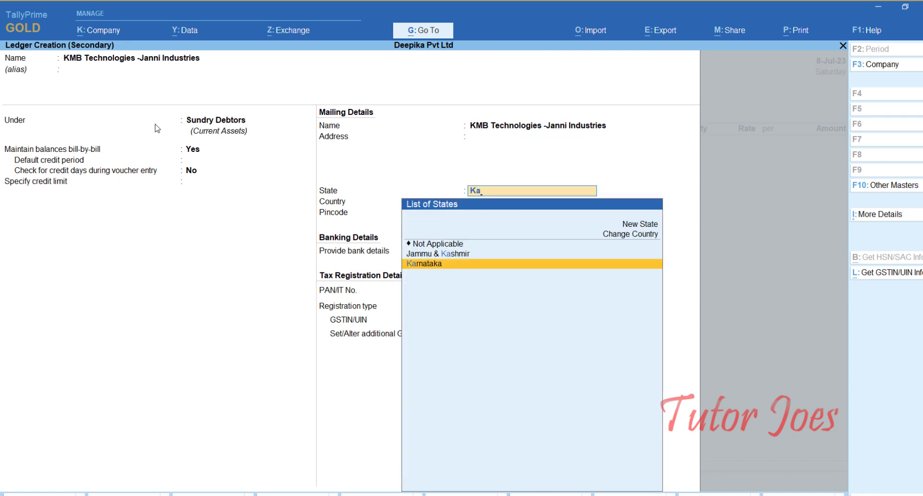
key(Return)
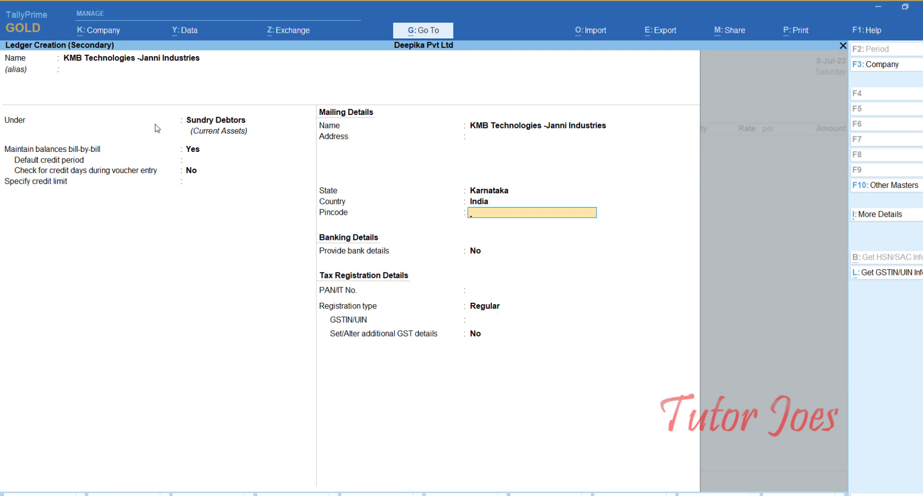
- Keep the party's registration type as Regular and paste its GSTIN, leaving the pincode and PAN blank
key(Return)
key(Return)
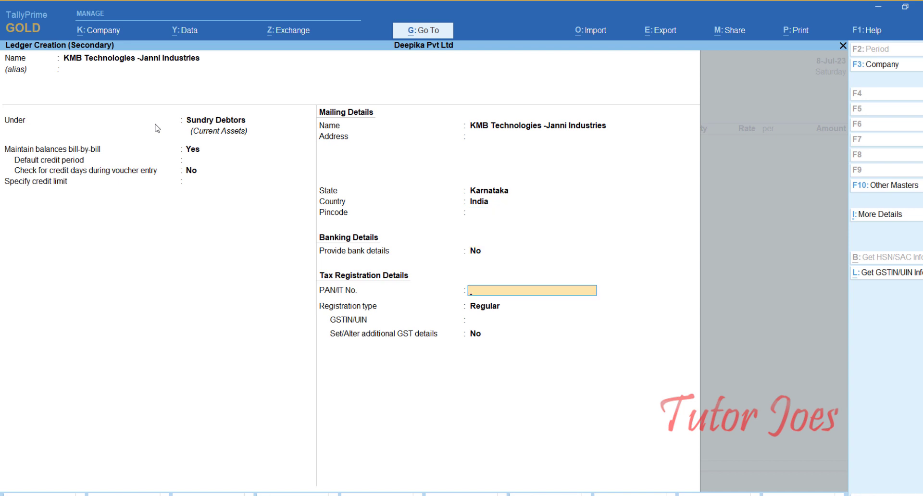
key(Return)
key(Return)
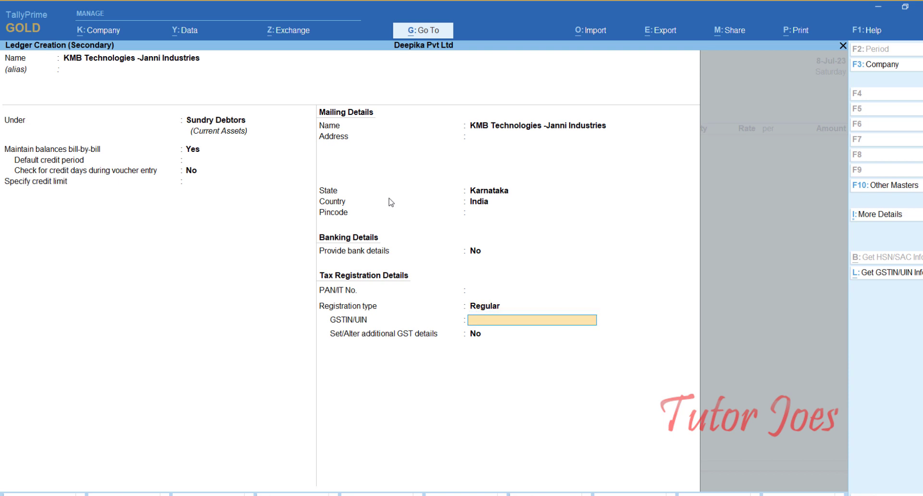
key(ctrl+v)
key(Return)
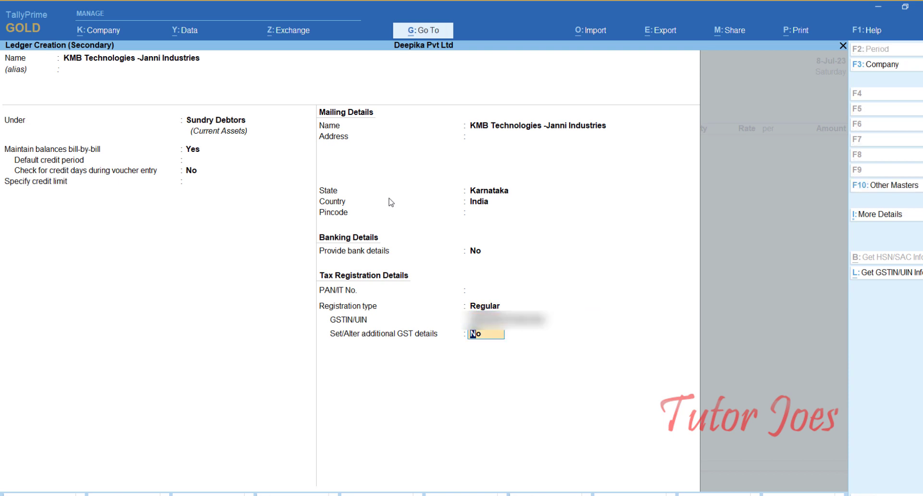
- Enable additional GST details with Karnataka as place of supply, mark the party as a transporter with its transporter ID, and save the ledger
text(y)
key(Return)
key(Return)
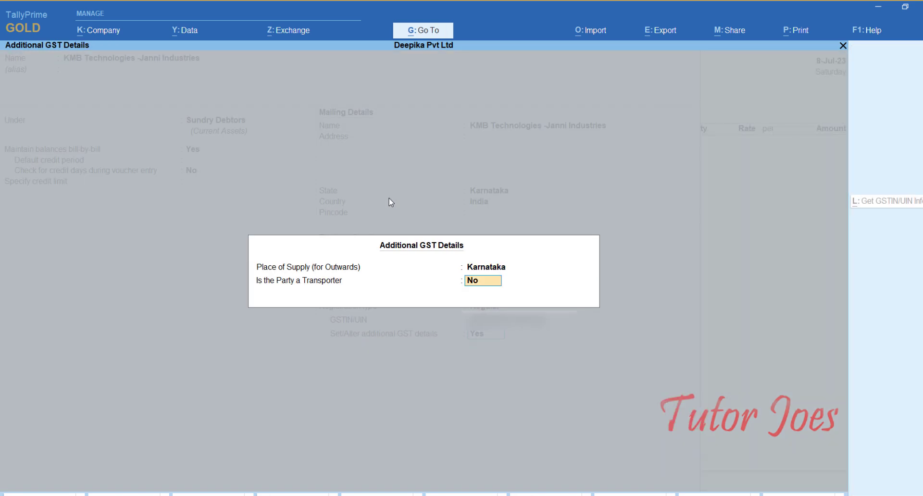
text(n)
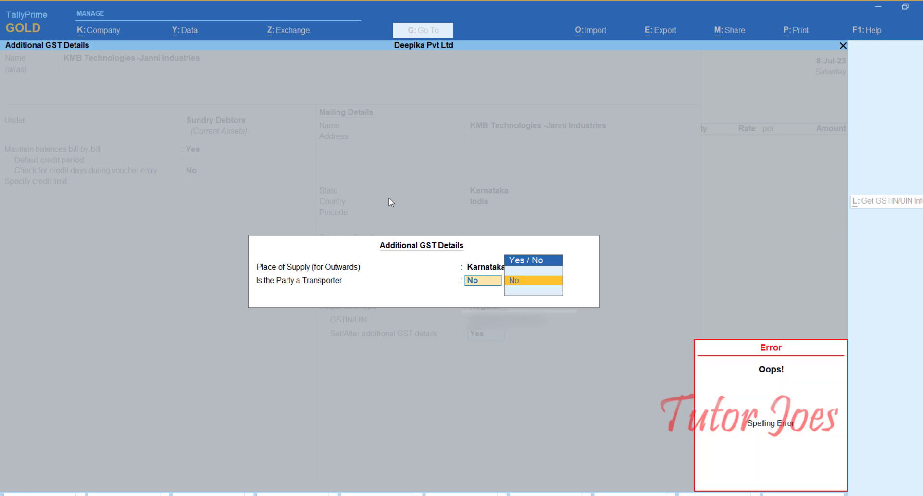
text(y)
key(Return)
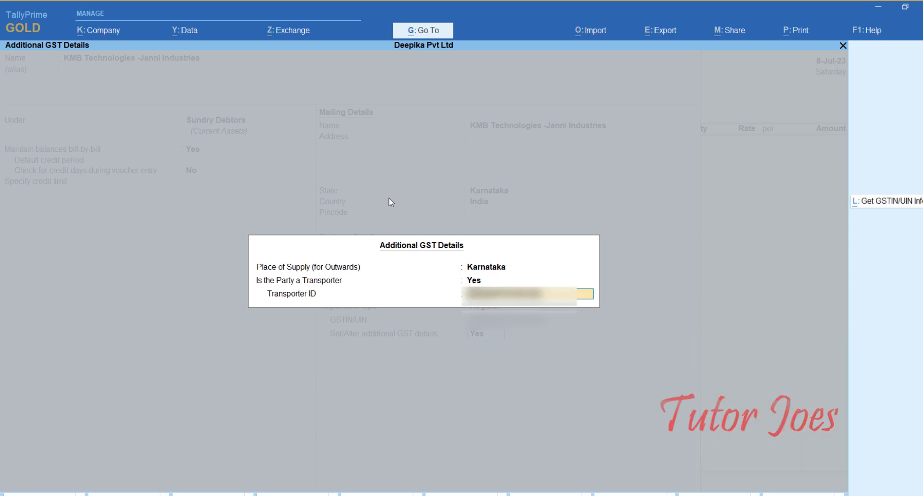
key(Return)
key(Return)
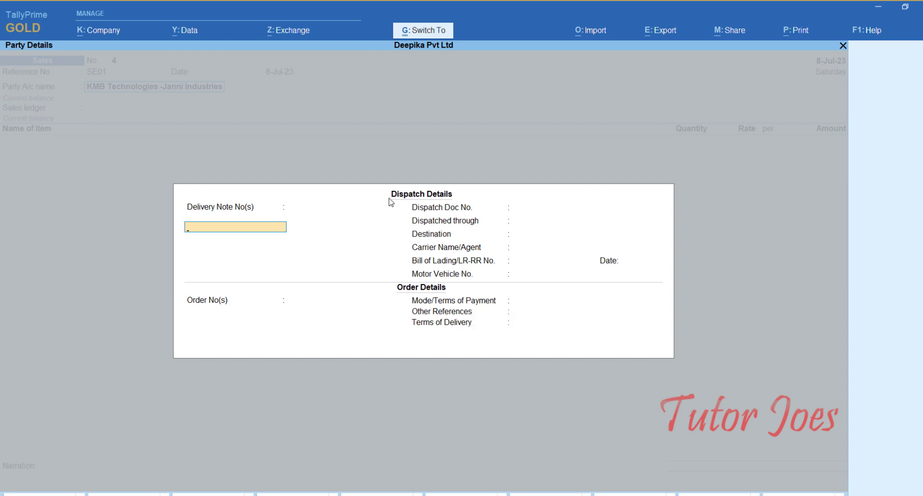
- Accept the voucher's dispatch, order and party details without entering anything
key(ctrl+a)
key(ctrl+a)
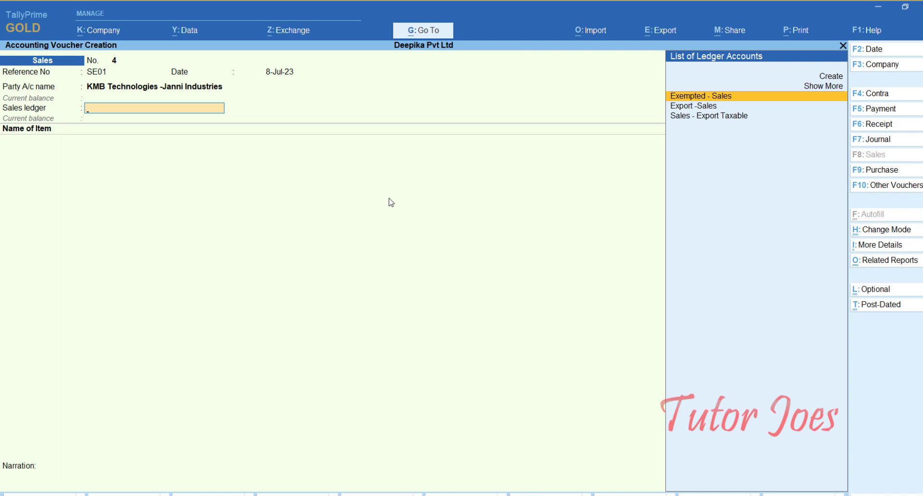
- Create a ledger named SEZ-Sales under the Sales Accounts group for the voucher's sales ledger
key(alt+c)
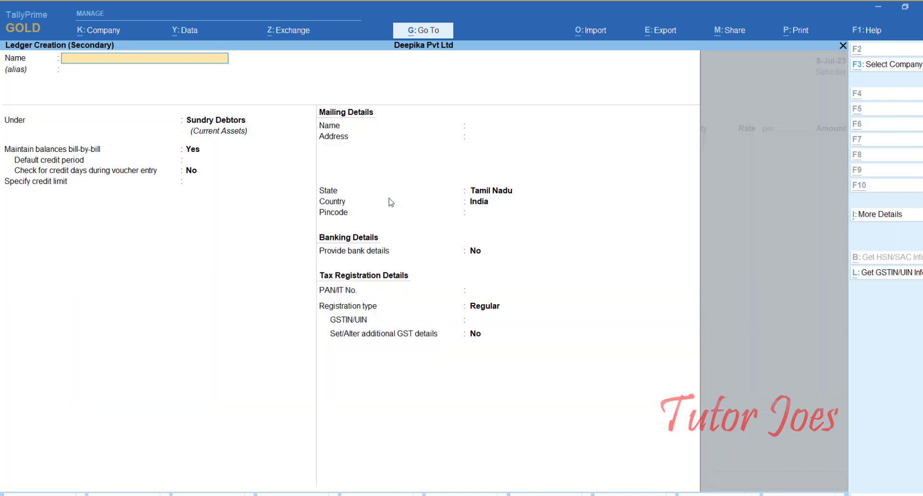
text(S)
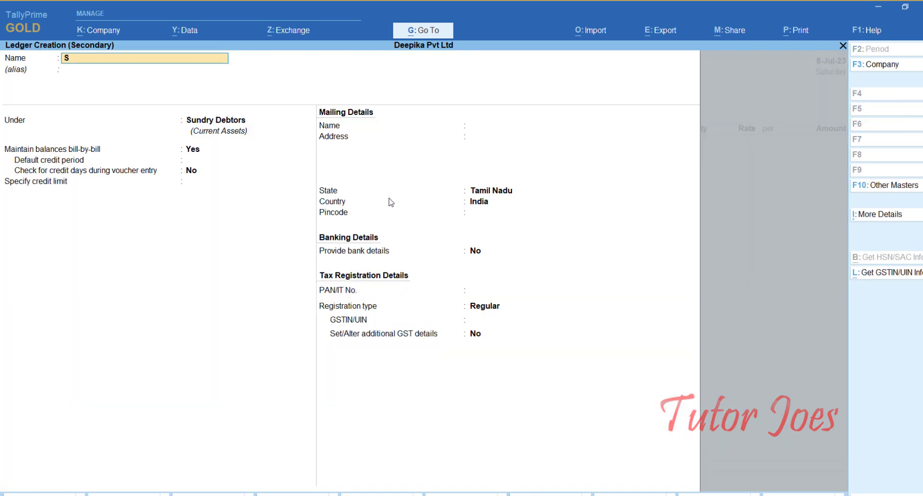
text(EZ-Sales)
key(Return)
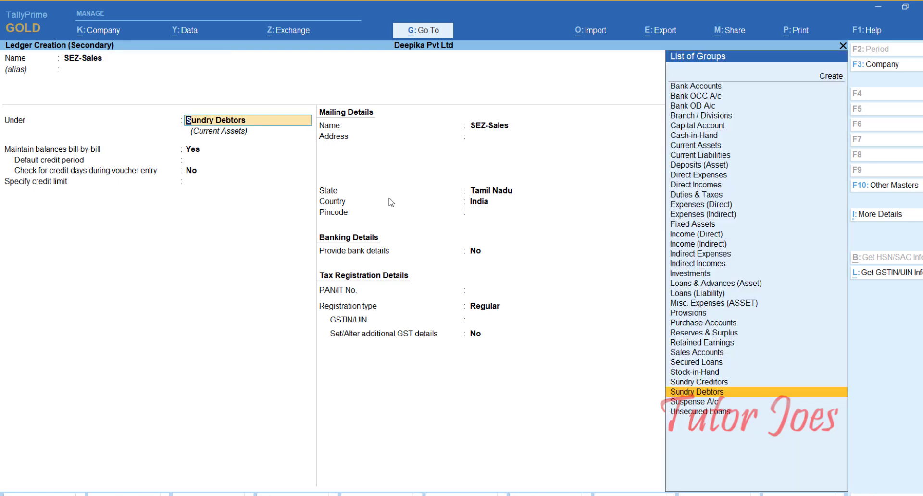
text(Sal)
key(Return)
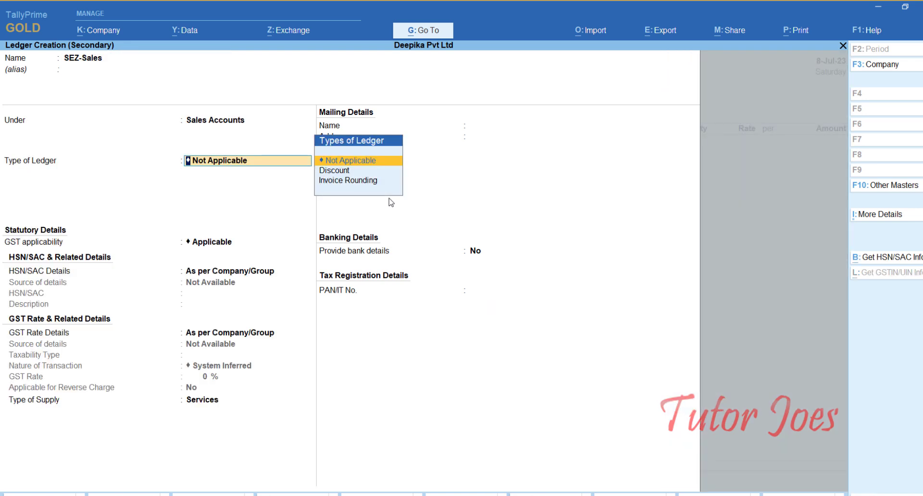
- Keep the ledger type Not Applicable and HSN/SAC details as per company/group, and specify its own GST rate details with taxability Taxable
key(Return)
key(Return)
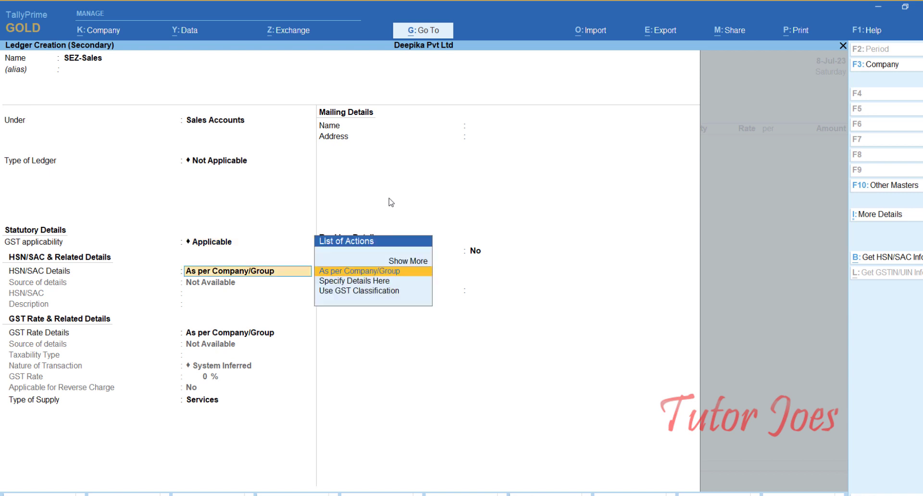
key(Return)
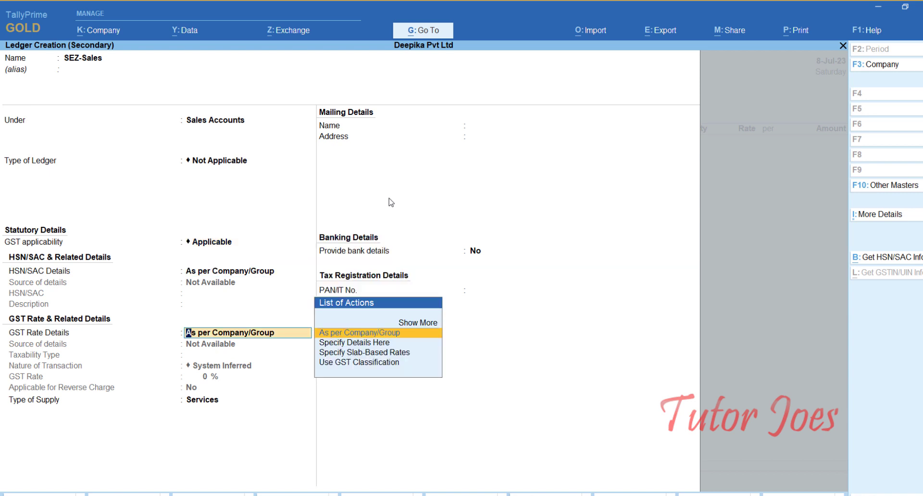
key(Down)
key(Return)
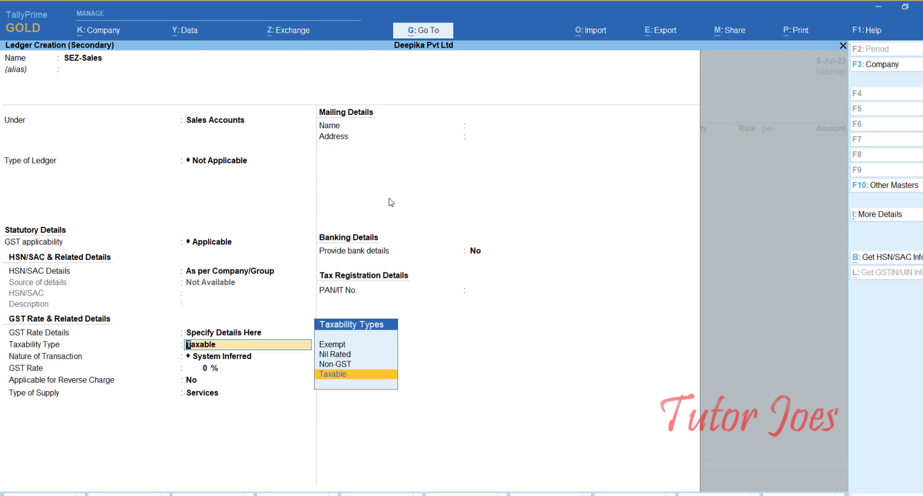
key(Return)
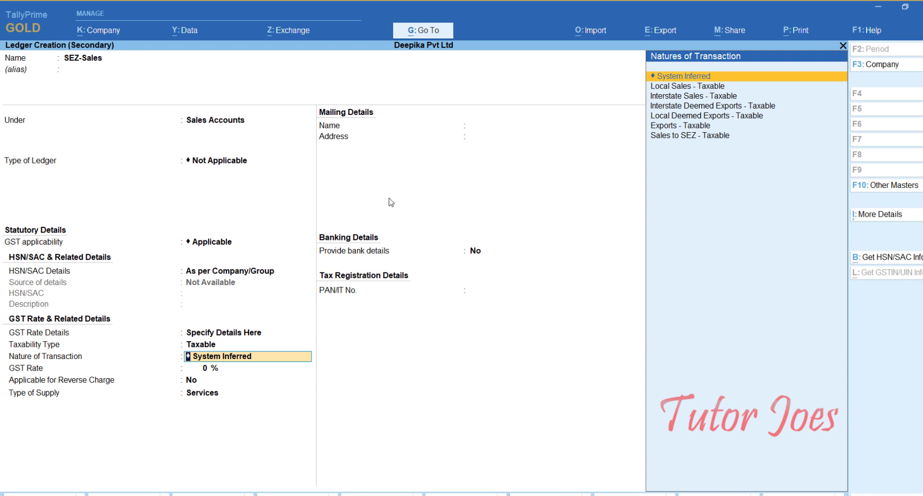
- Set the SEZ-Sales ledger's nature of transaction to Sales to SEZ - Taxable
key(Down)
key(Down)
key(Down)
key(Down)
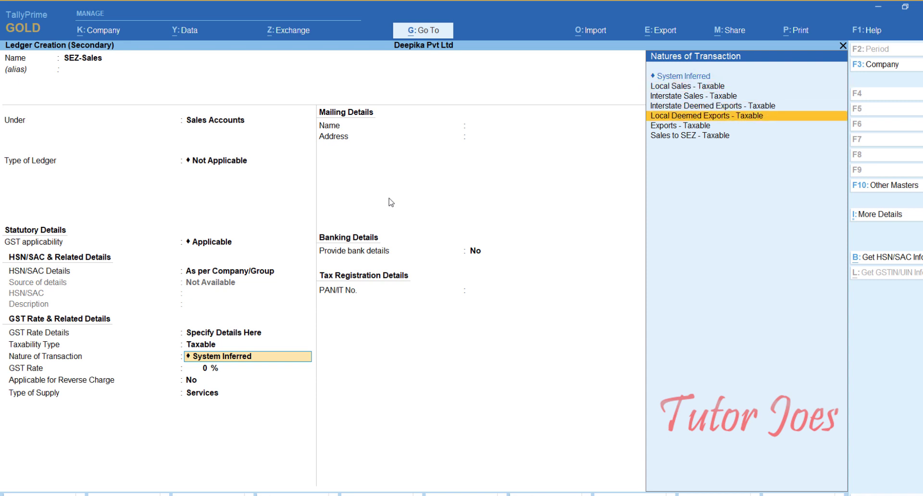
key(Down)
key(Down)
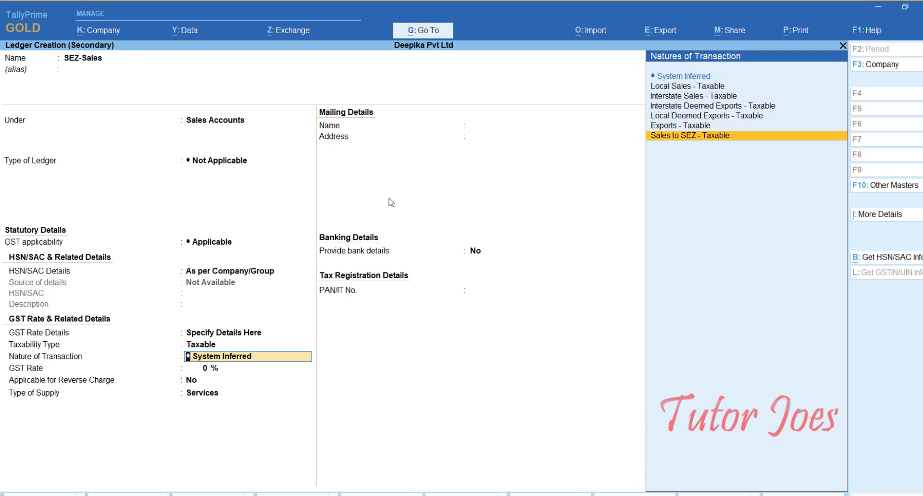
key(Return)
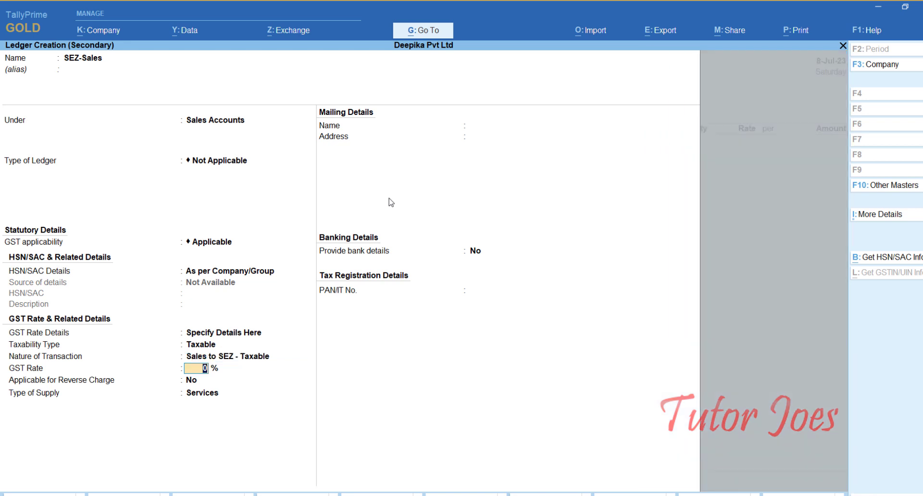
- Set the ledger's GST rate to 18%, keep reverse charge at No, choose Goods as type of supply, and save the ledger
text(18)
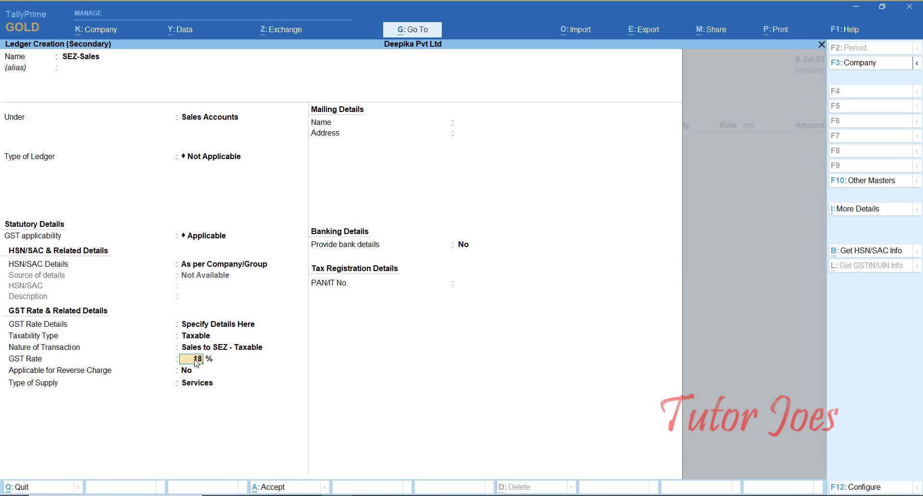
key(Return)
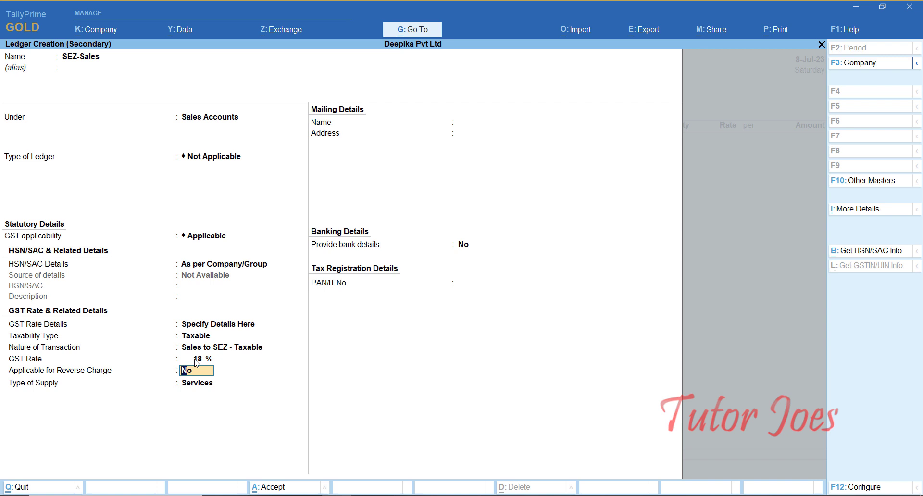
key(Return)
key(Up)
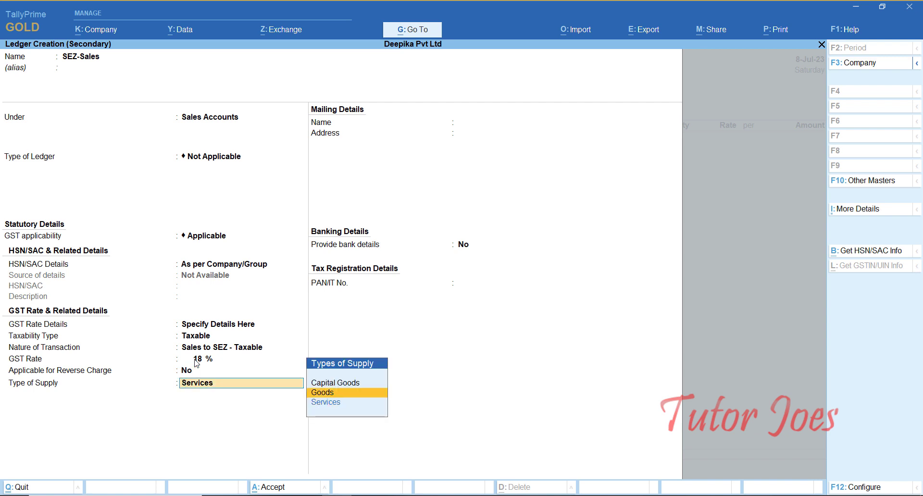
key(Return)
key(Return)
key(Return)
key(Return)
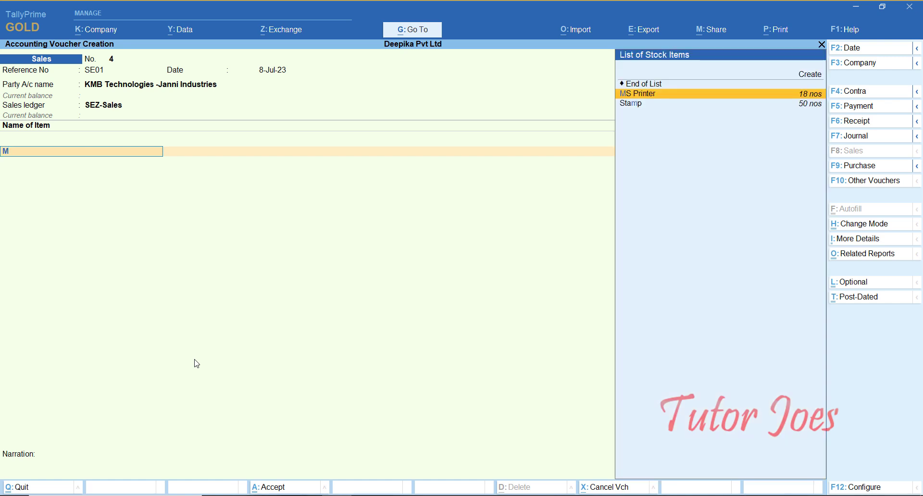
- Add the stock item MS Printer to the voucher with a quantity of 10 nos at a rate of 6,500
text(MS)
key(Return)
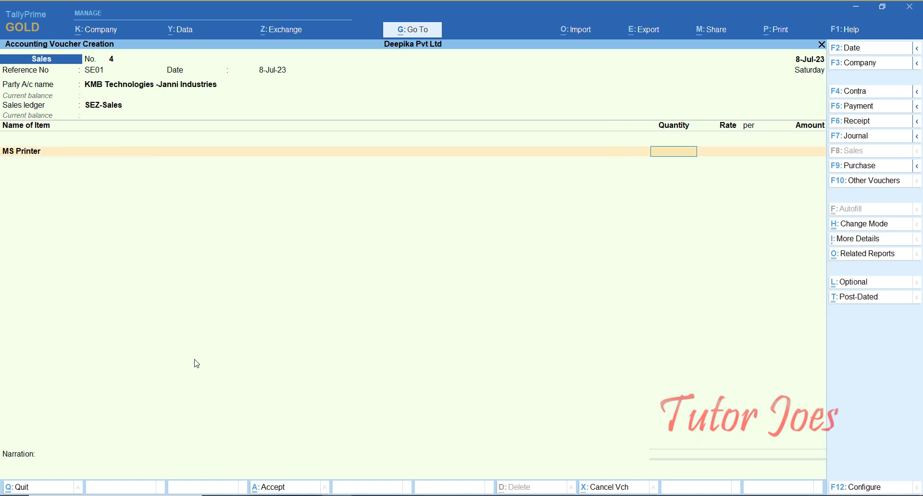
text(0)
key(Return)
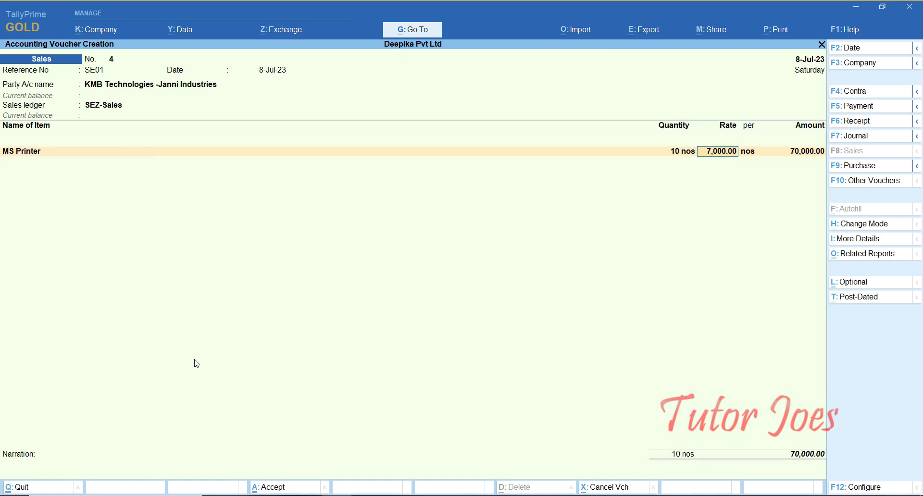
text(6500)
key(Return)
key(Return)
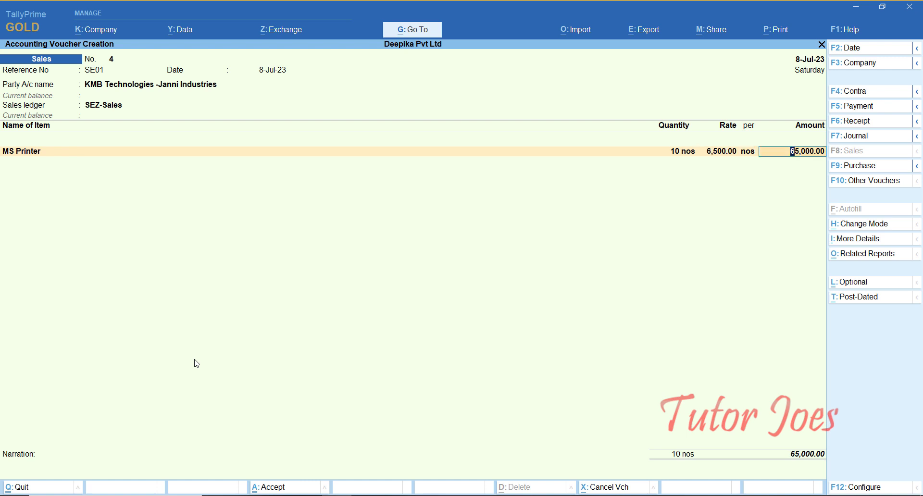
key(Return)
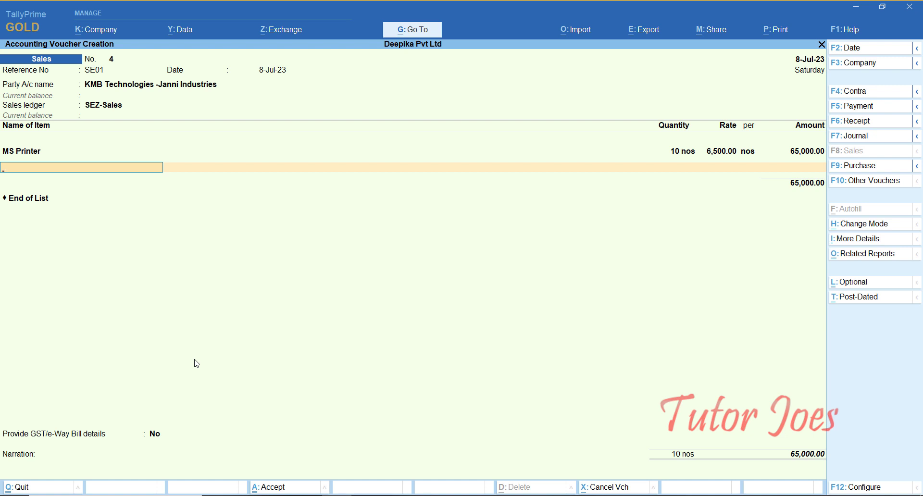
- End the item list, add the IGST ledger with its calculated amount, and keep GST/e-Way Bill details at No
key(Return)
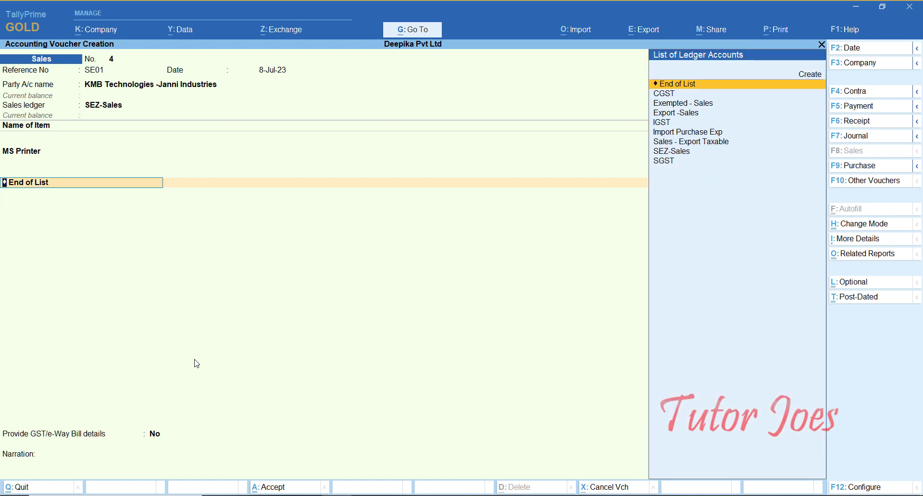
text(Ig)
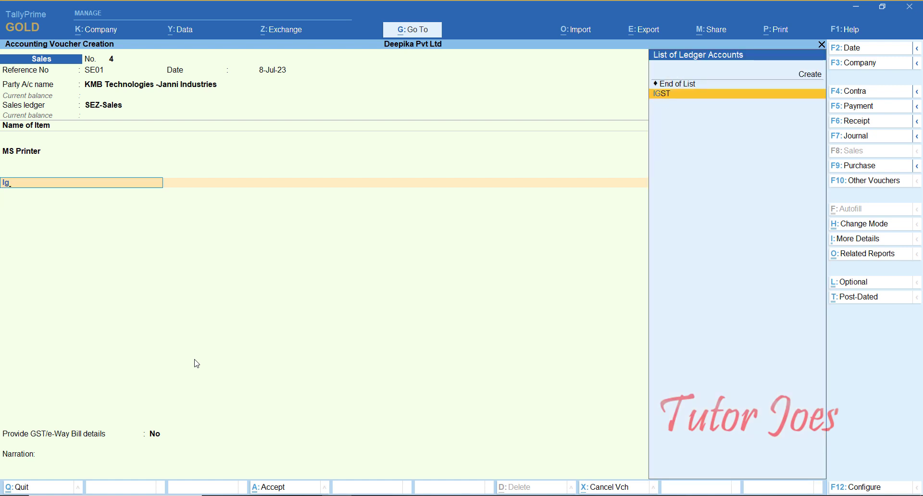
key(Return)
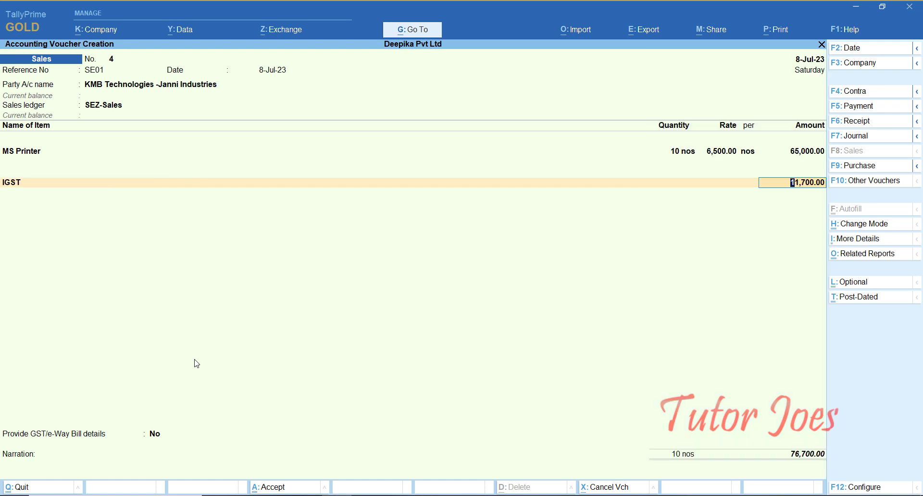
key(Return)
key(Return)
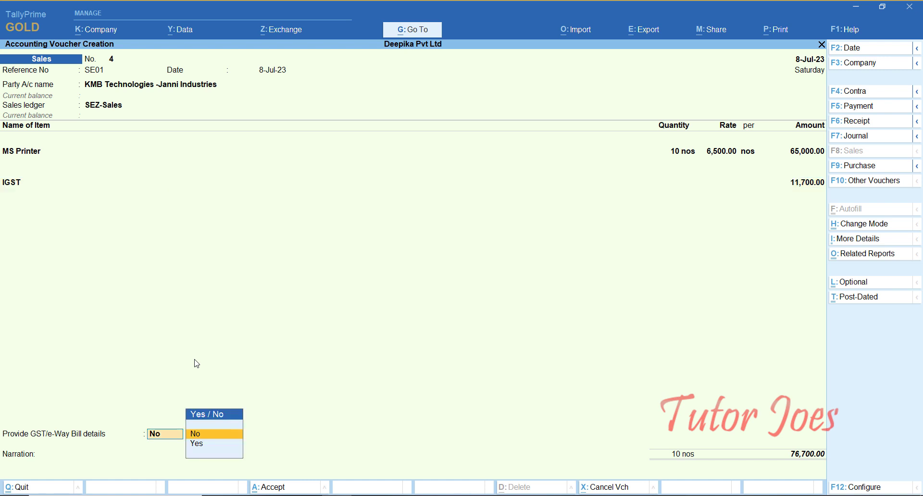
key(Return)
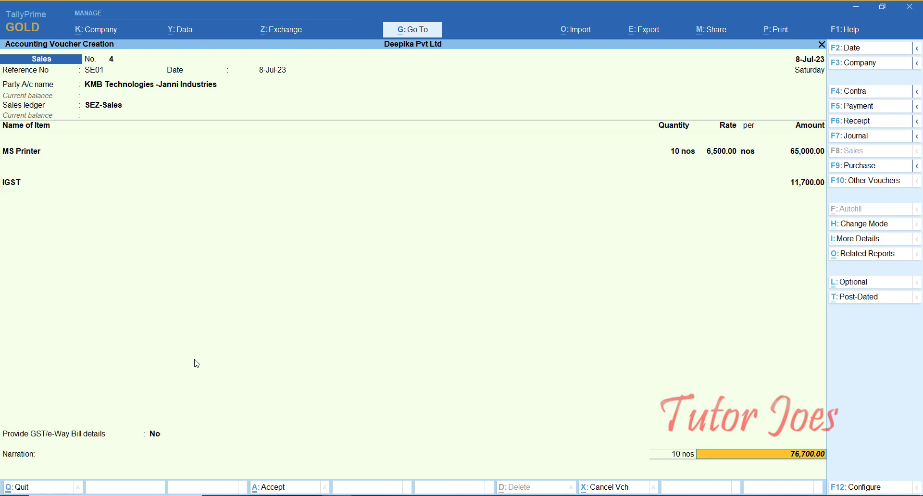
- Accept the bill-wise details as a New Ref without a due date, leave the narration blank, and save the voucher without sending e-Way Bill details
key(Return)
key(Return)
key(Return)
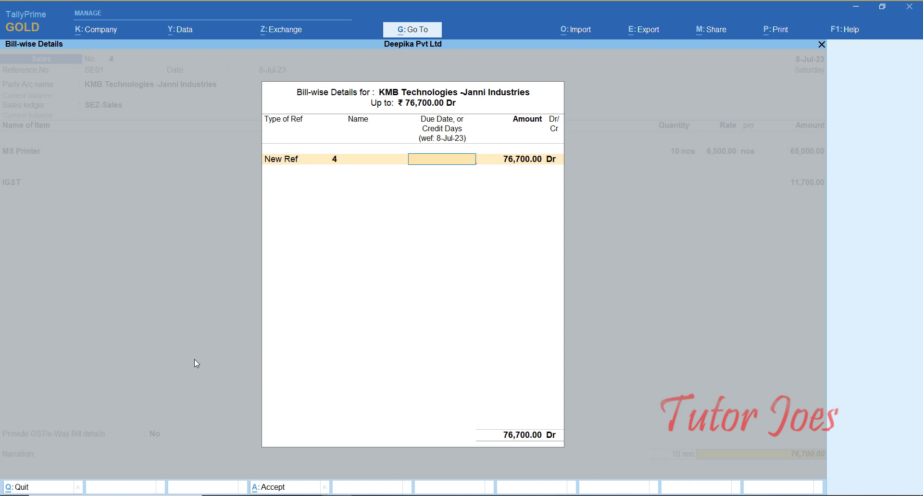
key(Return)
key(Return)
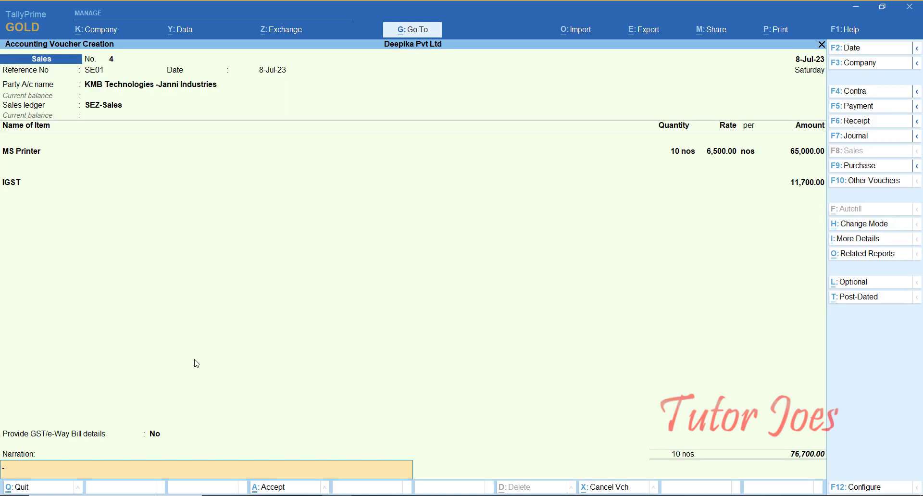
key(Return)
key(Return)
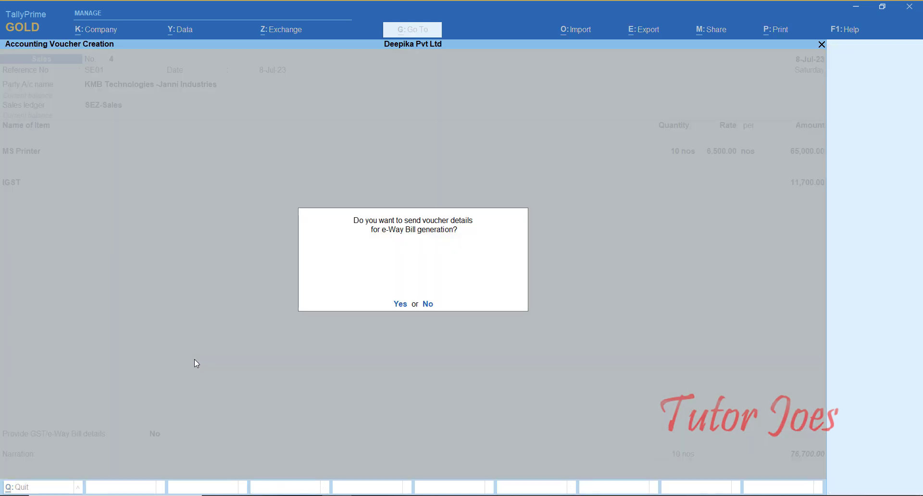
key(n)
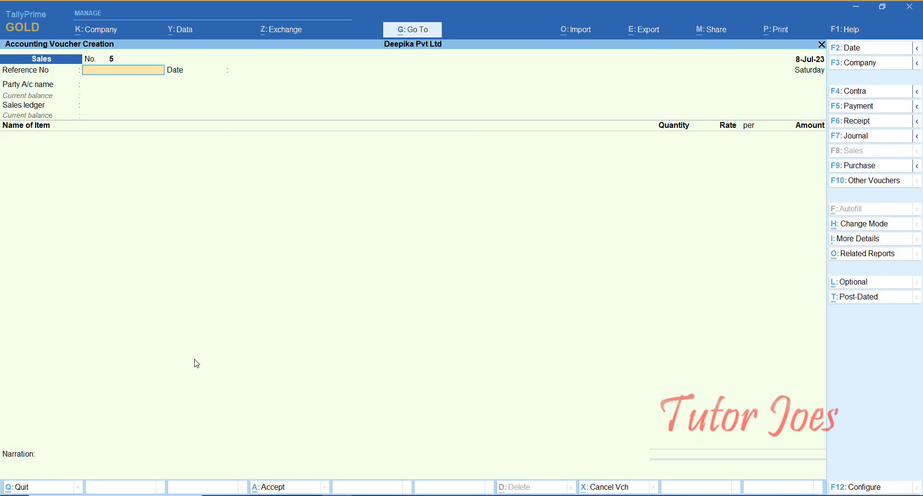
- Find and open the GSTR-1 report from the GST reports
key(alt+g)
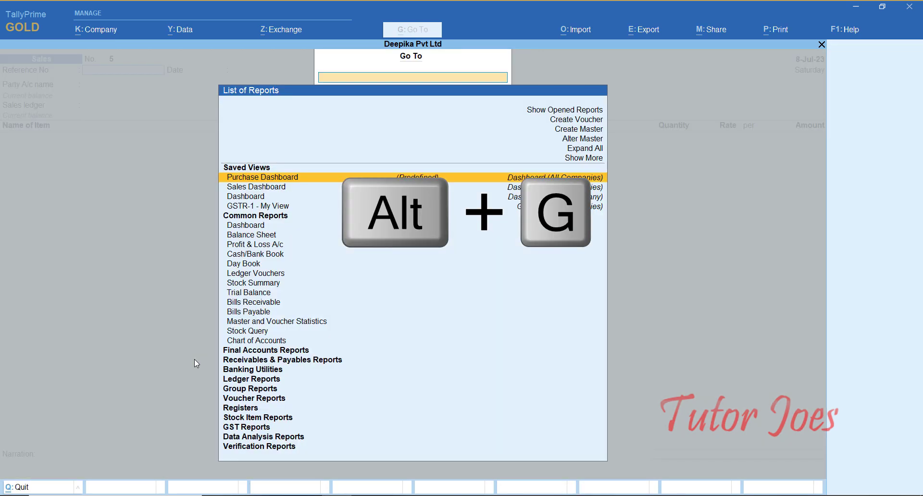
text(Gst)
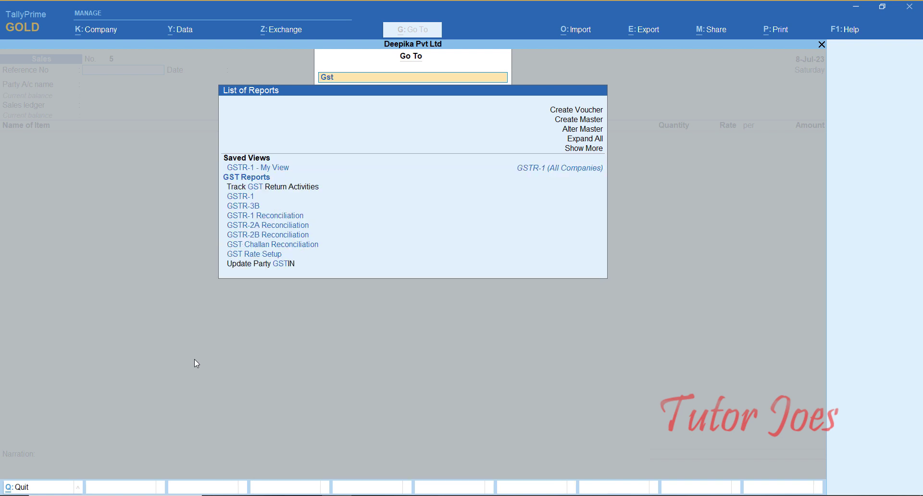
key(Down)
key(Down)
key(Down)
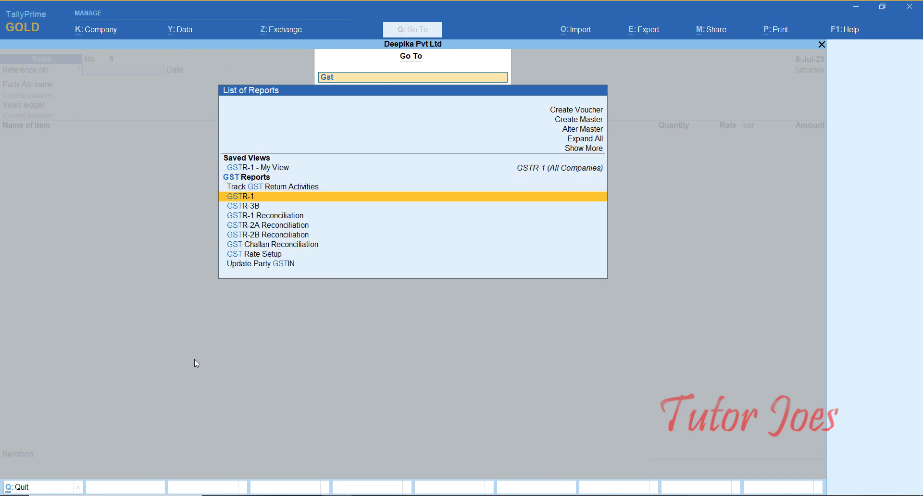
key(Return)
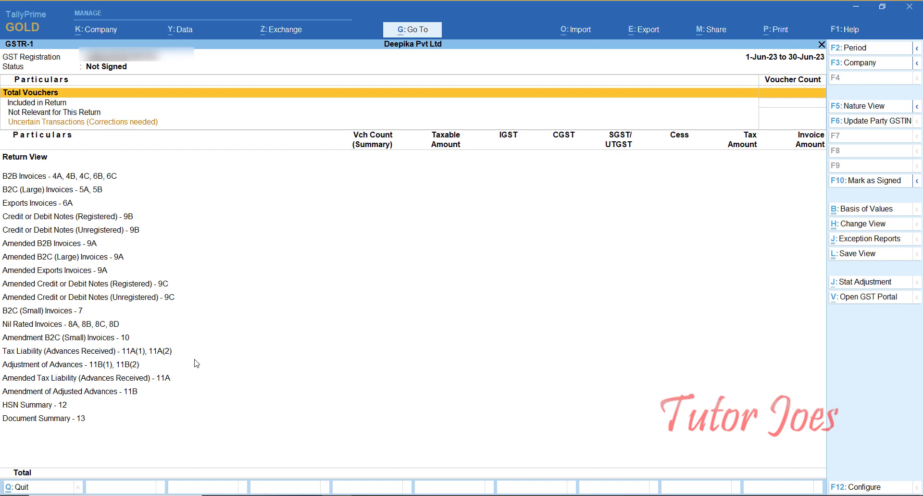
- Change the GSTR-1 report period to 1-7-2023 through 31-7-2023
key(F2)
text(1-7)
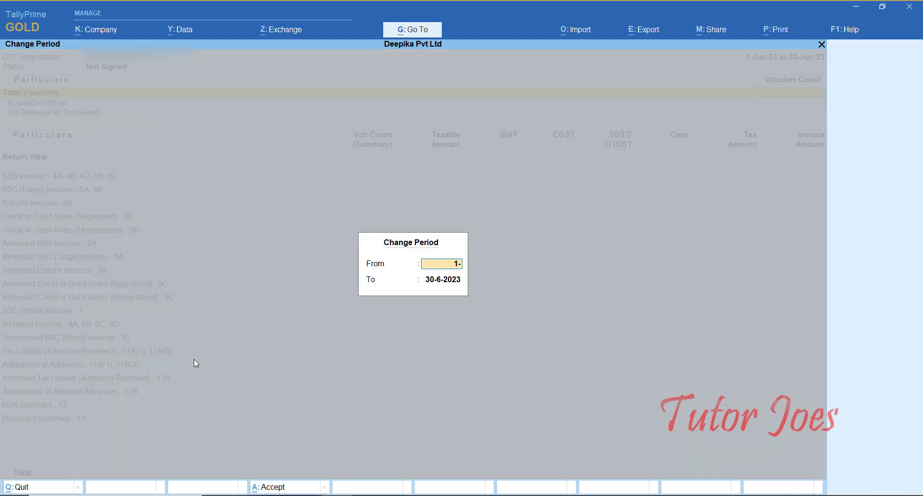
key(Return)
text(31-7)
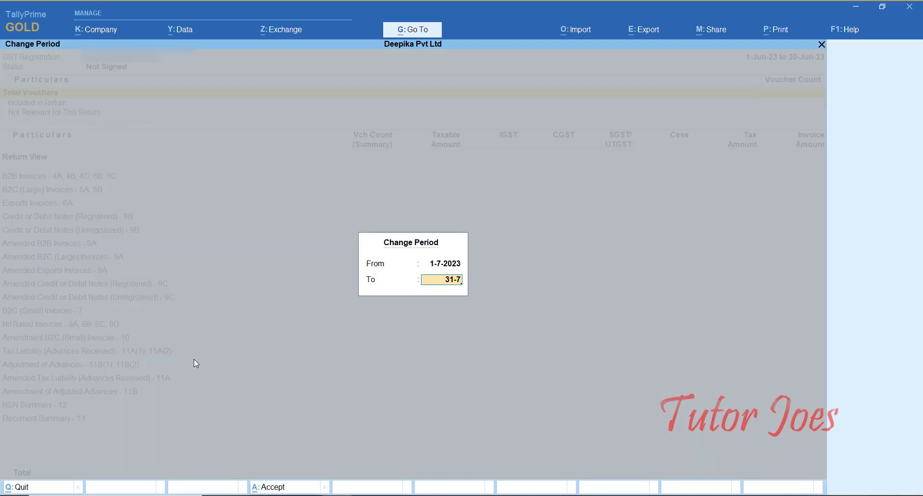
key(Return)
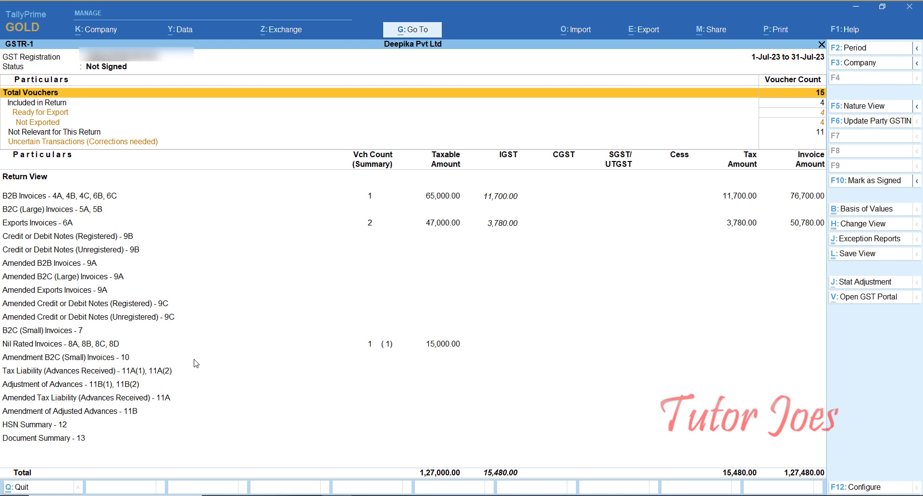
- Open the B2B Invoices - 4A, 4B, 4C, 6B, 6C summary to check the party's entry, and return to the GSTR-1 overview
key(Down)
key(Down)
key(Down)
key(Down)
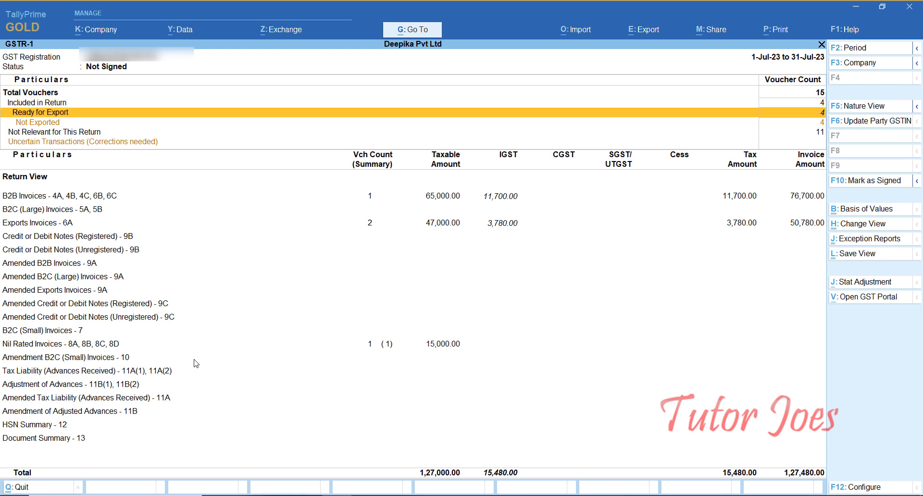
key(Return)
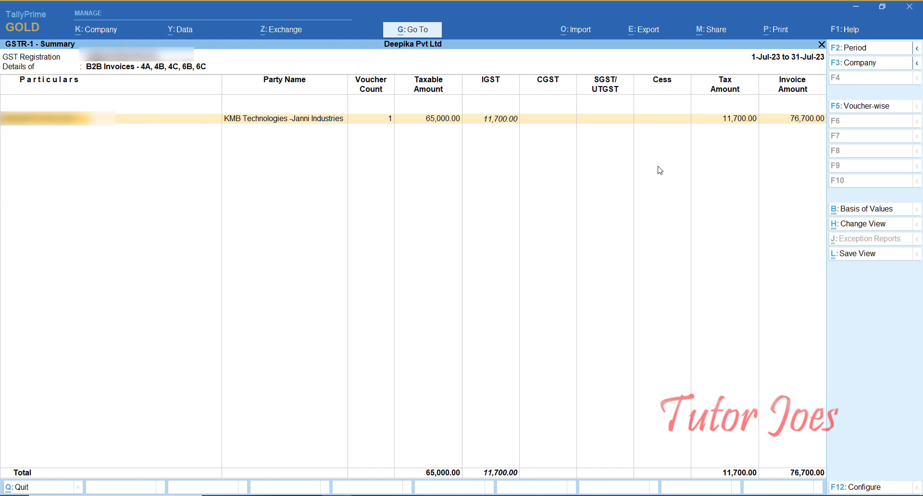
key(Escape)
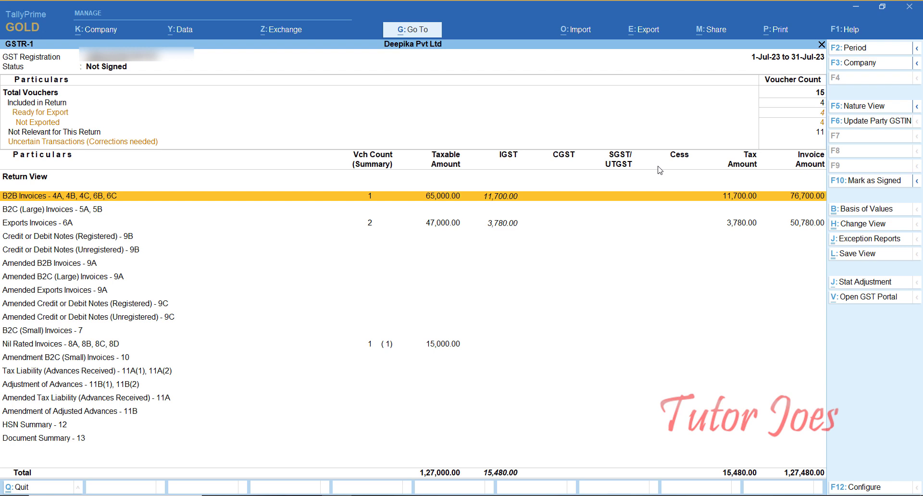
- Close the GSTR-1 report and quit the blank sales voucher, returning to the Gateway of Tally
key(Escape)
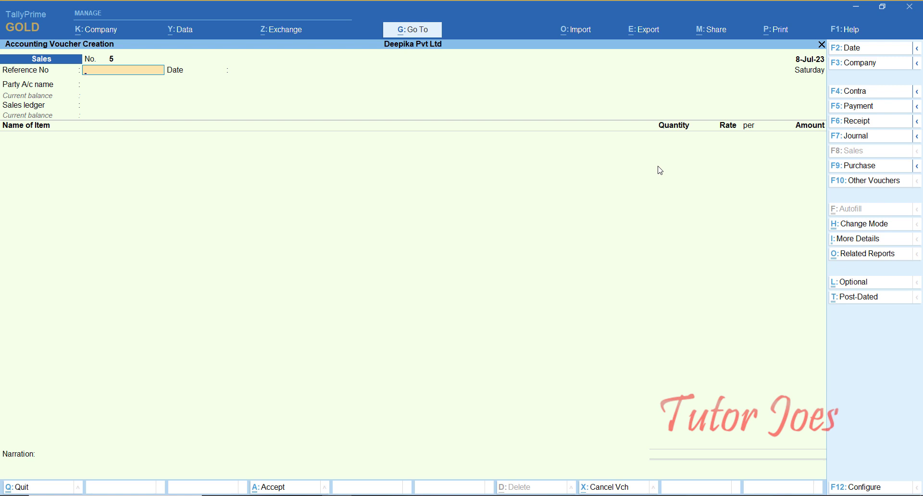
key(Escape)
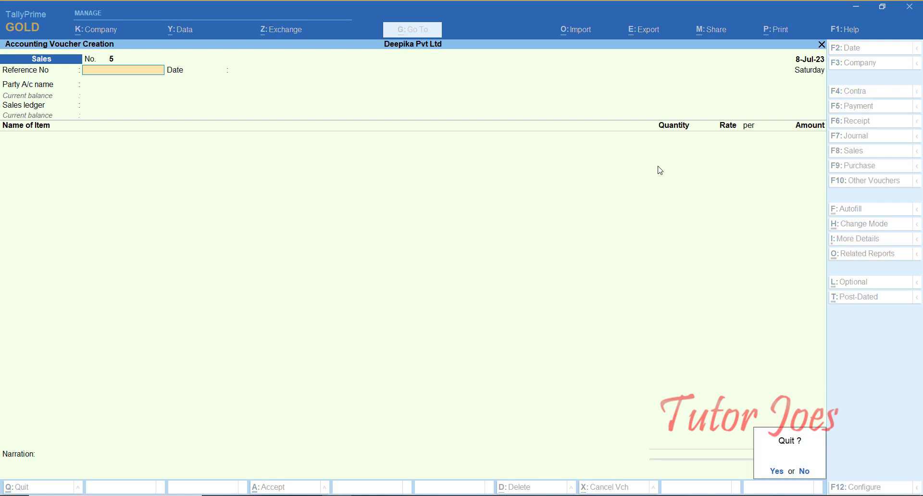
key(y)
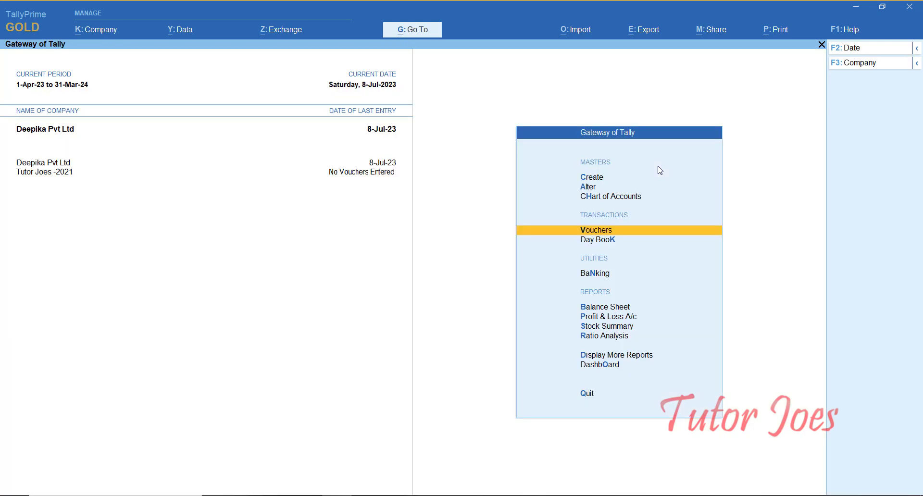